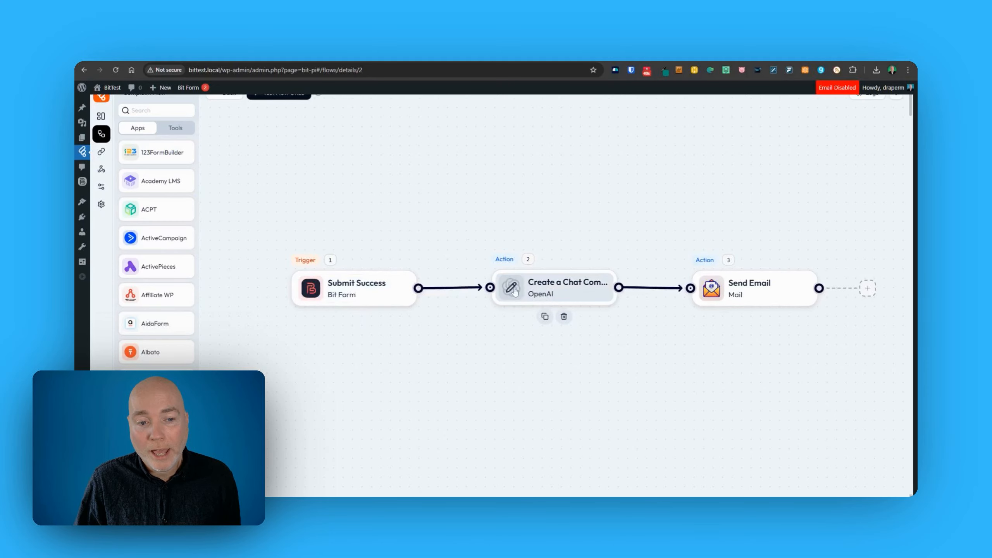
Open the OpenAI chat completion node's settings to review the finished flow.
{"action": "left_click", "coordinate": [556, 296]}
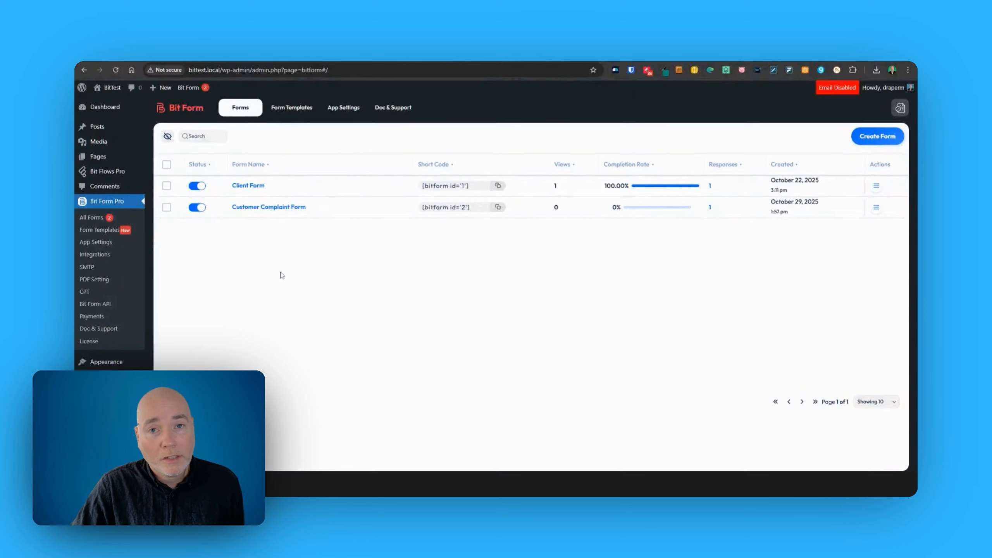
Edit the Client Form, review its fields, and copy its [bitform id='1'] shortcode from Publish.
{"action": "mouse_move", "coordinate": [244, 194]}
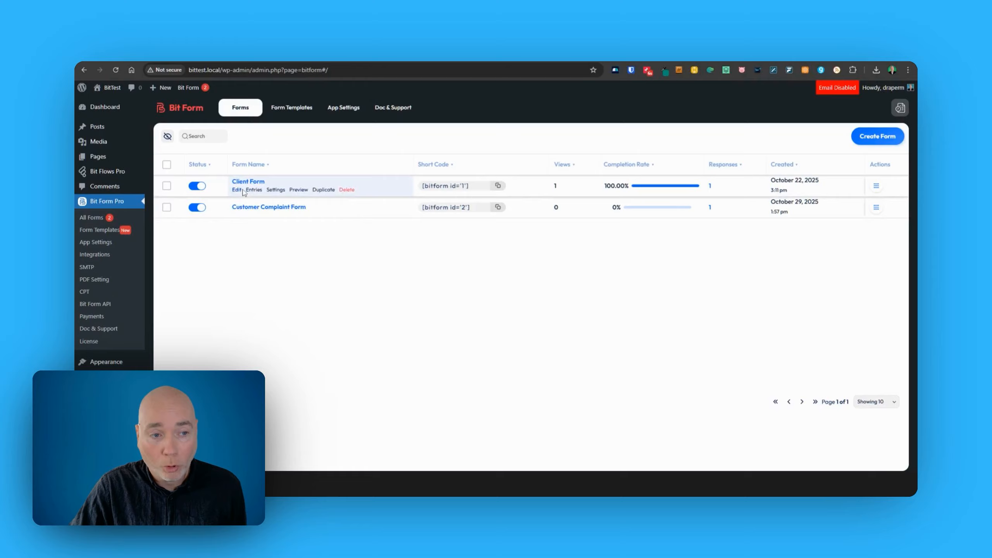
{"action": "left_click", "coordinate": [237, 190]}
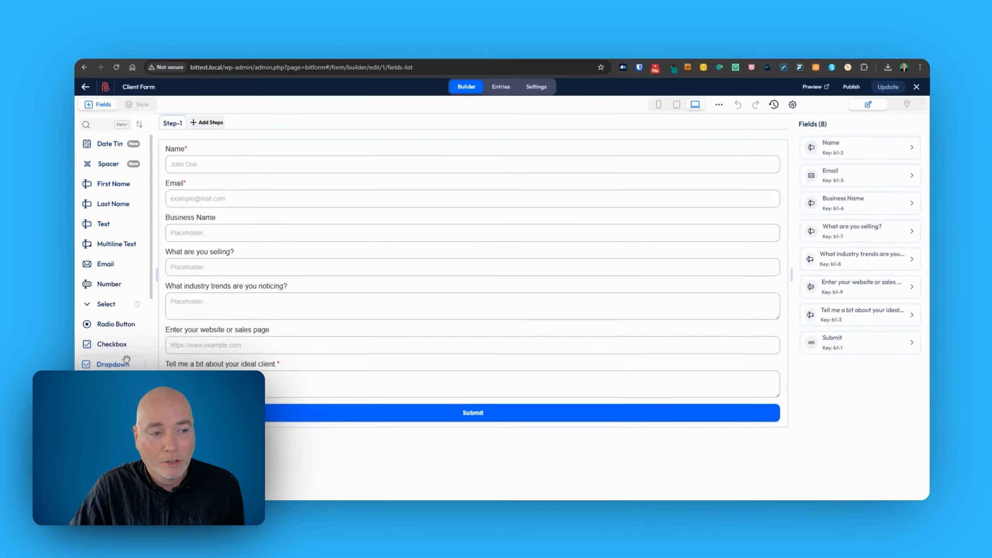
{"action": "scroll", "coordinate": [108, 371], "scroll_direction": "down", "scroll_amount": 4}
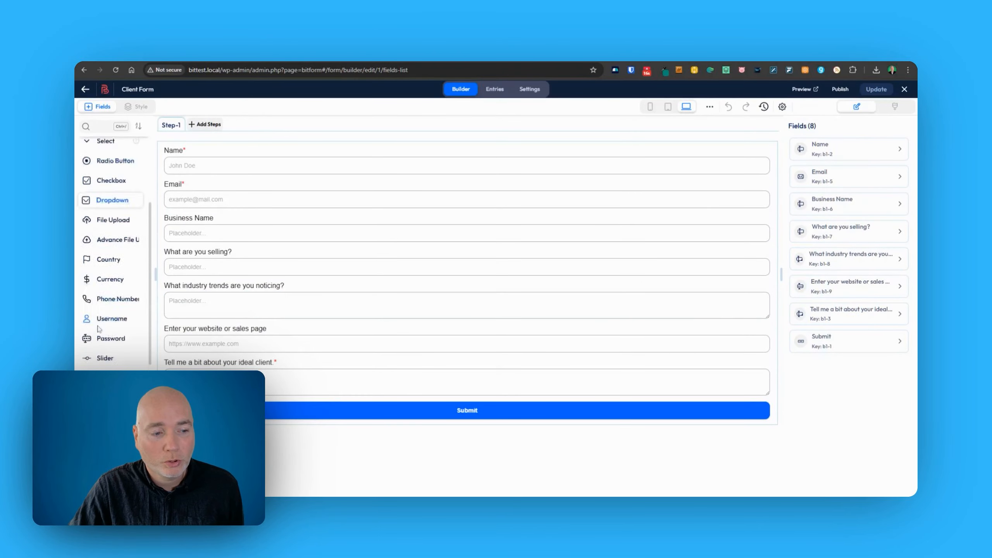
{"action": "scroll", "coordinate": [108, 368], "scroll_direction": "up", "scroll_amount": 4}
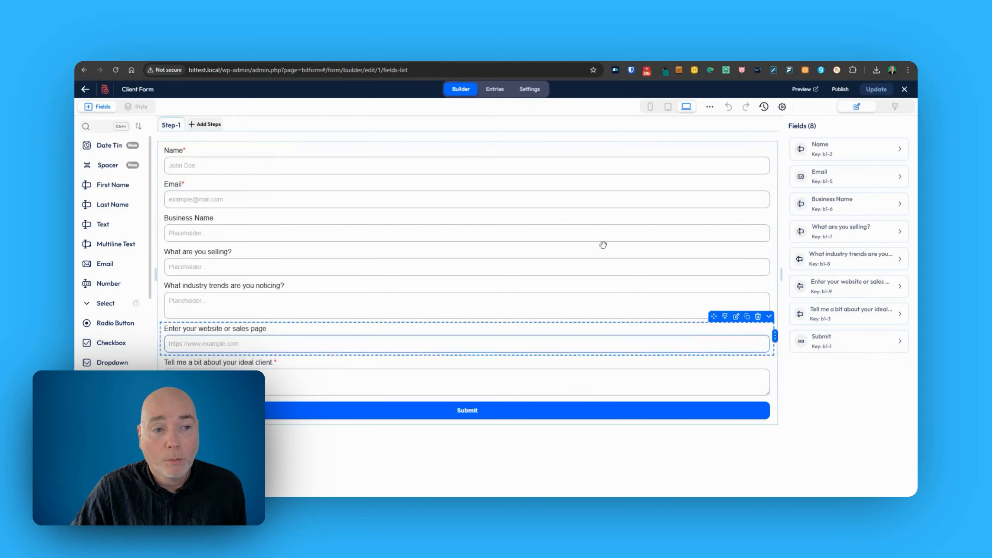
{"action": "left_click", "coordinate": [839, 91]}
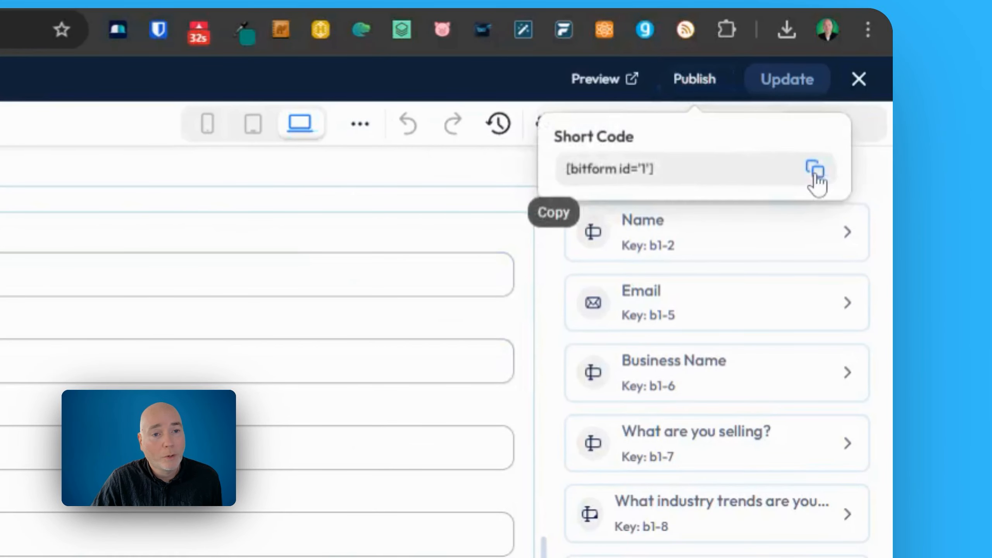
{"action": "left_click", "coordinate": [815, 174]}
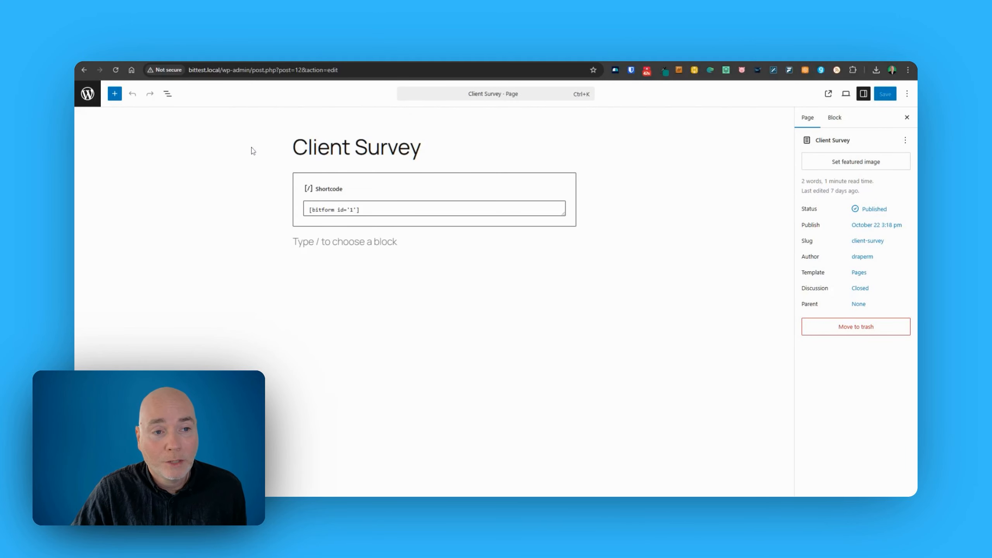
Confirm the Client Survey page's Shortcode block holds [bitform id='1'].
{"action": "left_click", "coordinate": [342, 147]}
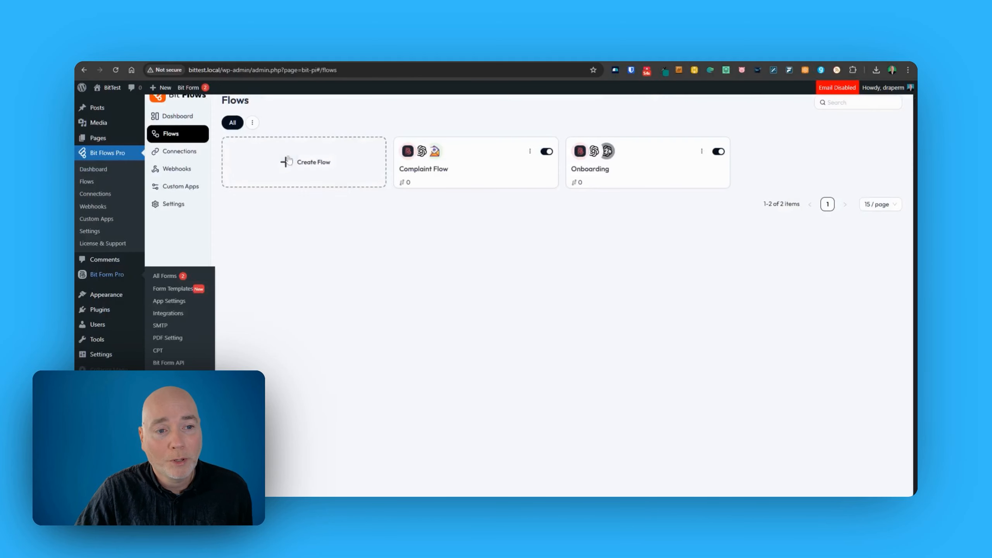
Start a new Blank flow, replace the default title with 'Client Survey', and create it.
{"action": "left_click", "coordinate": [284, 164]}
{"action": "left_click", "coordinate": [438, 220]}
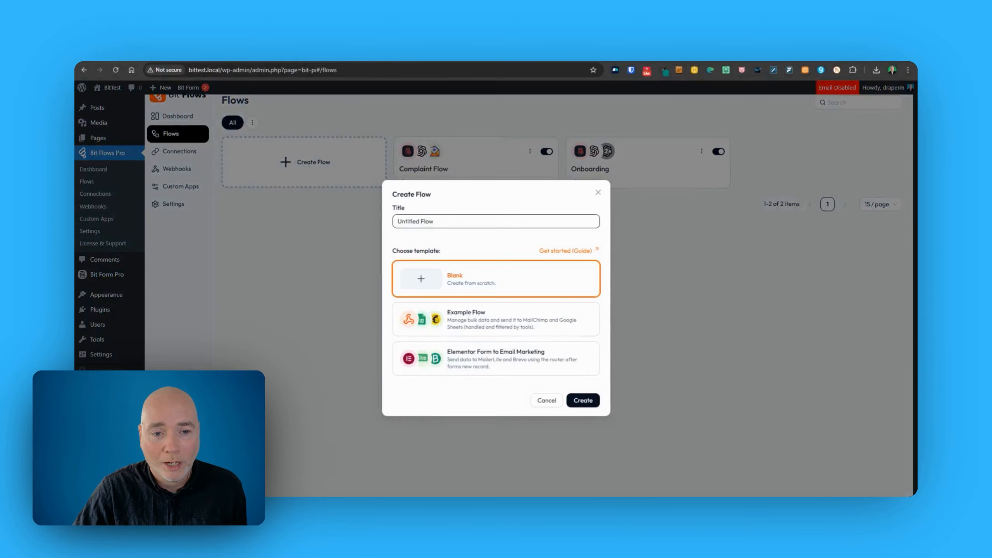
{"action": "left_click_drag", "start_coordinate": [435, 221], "coordinate": [298, 212]}
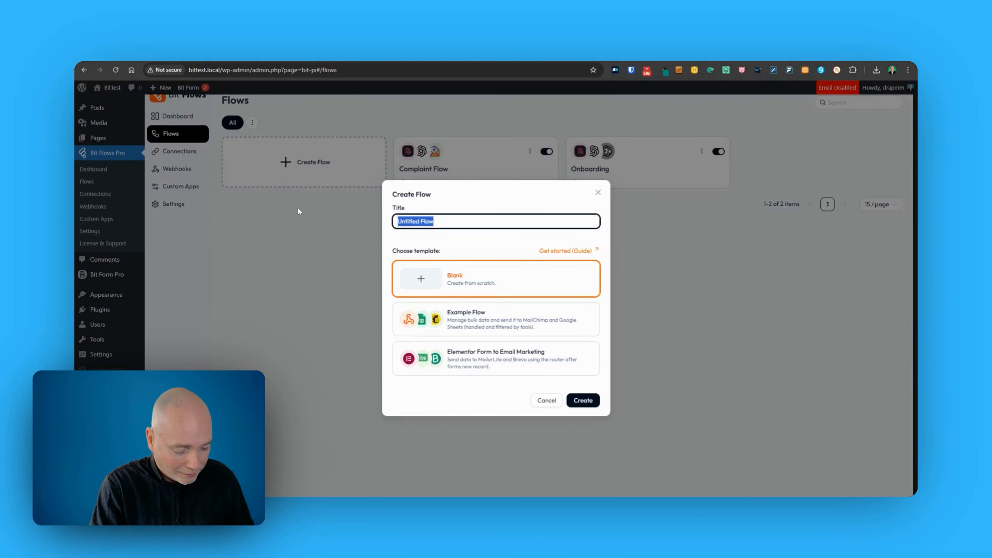
{"action": "type", "text": "Client Surv"}
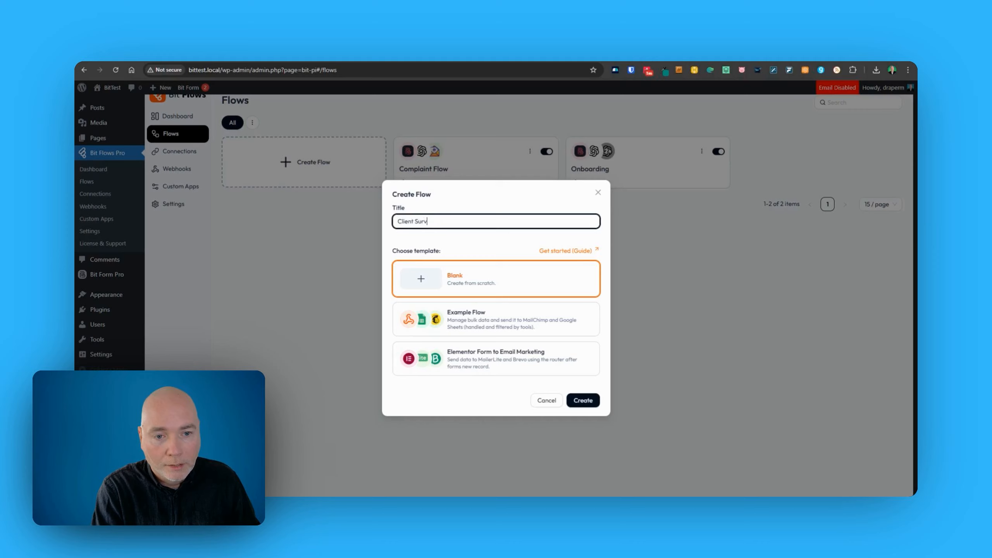
{"action": "type", "text": "ey"}
{"action": "key", "text": "Return"}
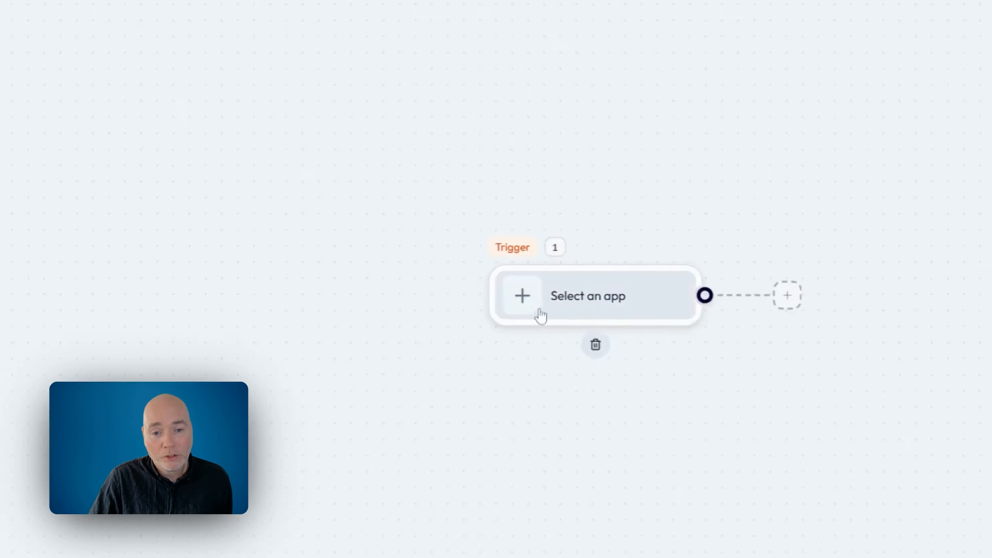
Set the trigger to Bit Form's Submit Success on Client Form and listen for a response.
{"action": "left_click", "coordinate": [524, 298]}
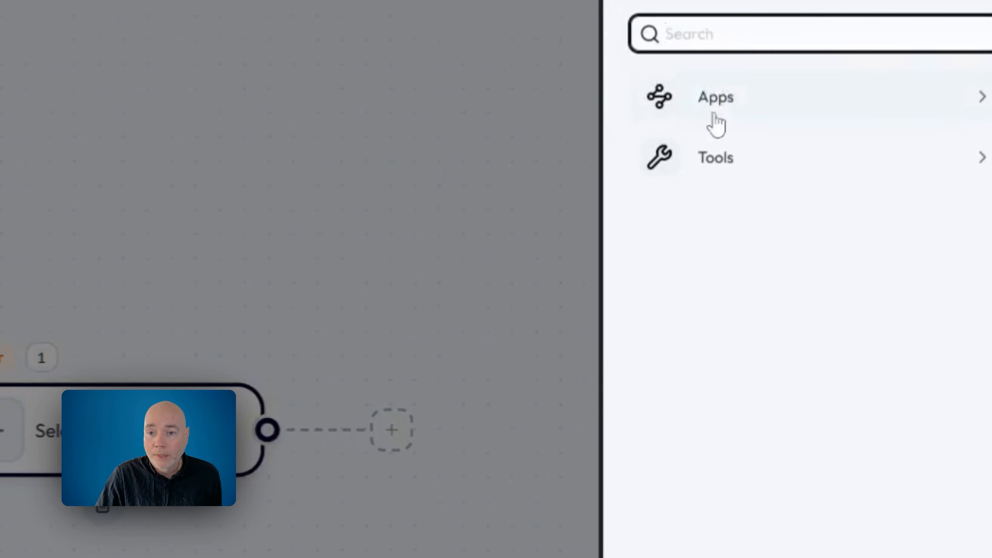
{"action": "type", "text": "bi"}
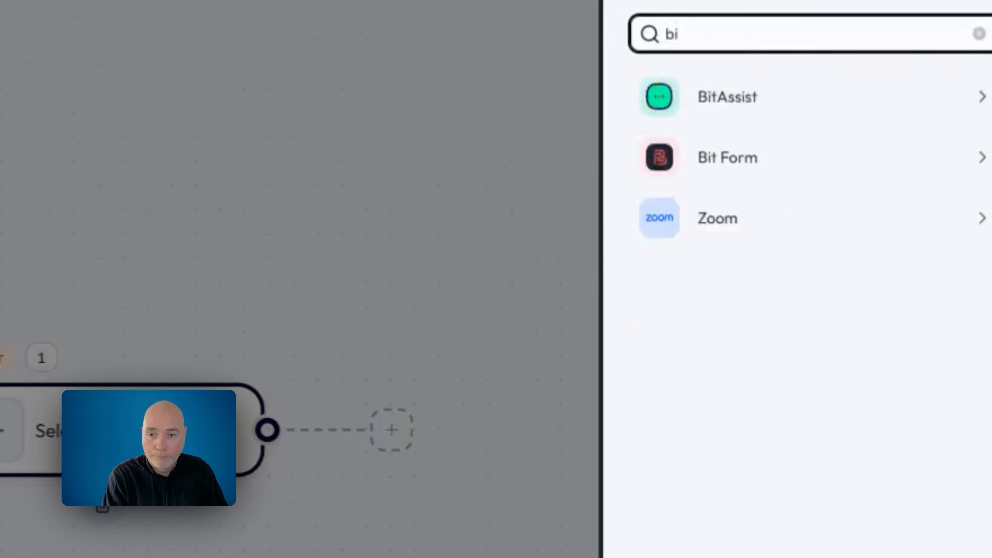
{"action": "type", "text": "t"}
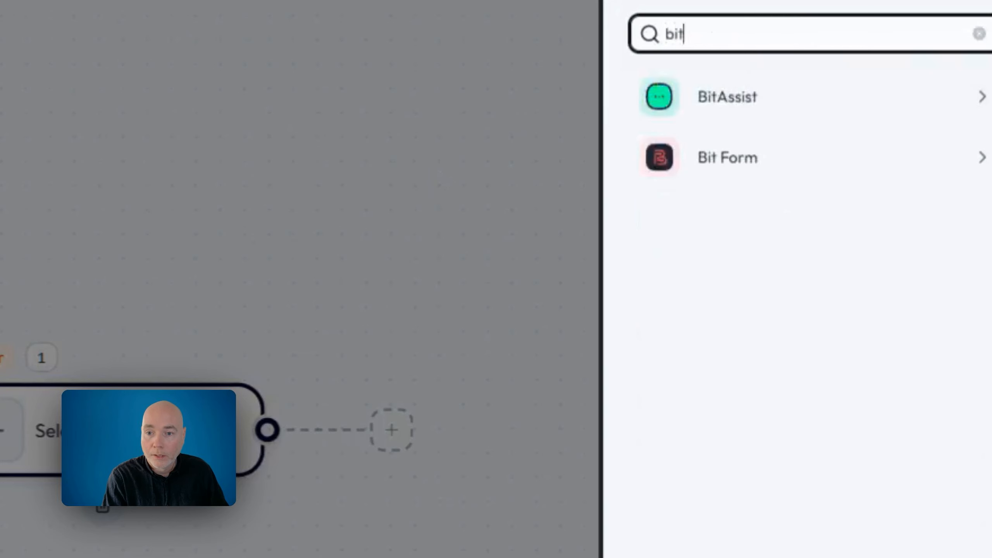
{"action": "left_click", "coordinate": [707, 168]}
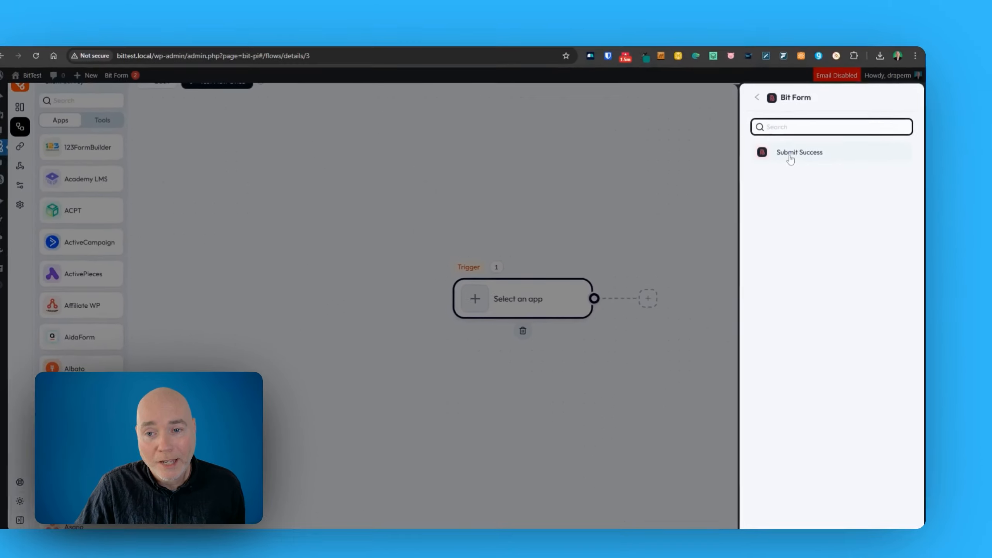
{"action": "left_click", "coordinate": [791, 156]}
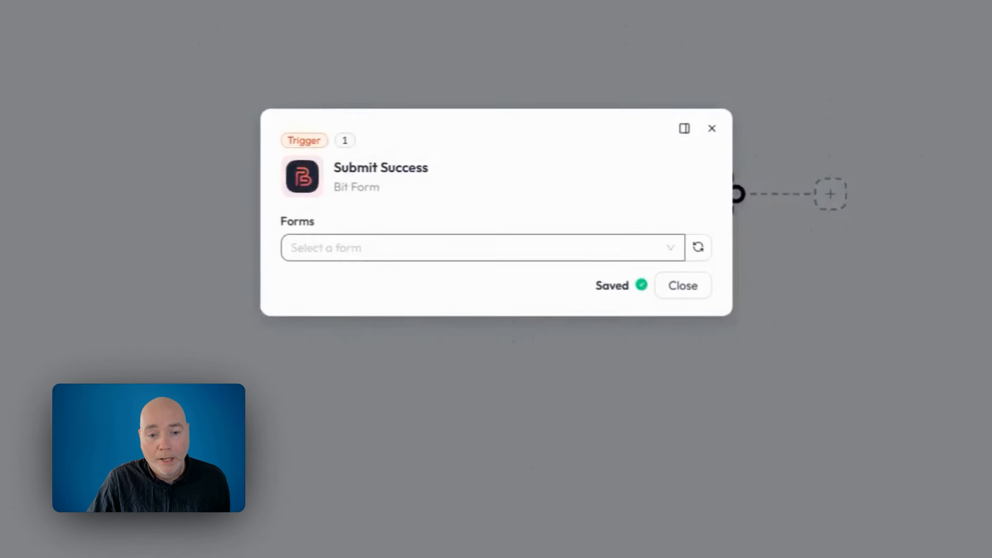
{"action": "left_click", "coordinate": [351, 248]}
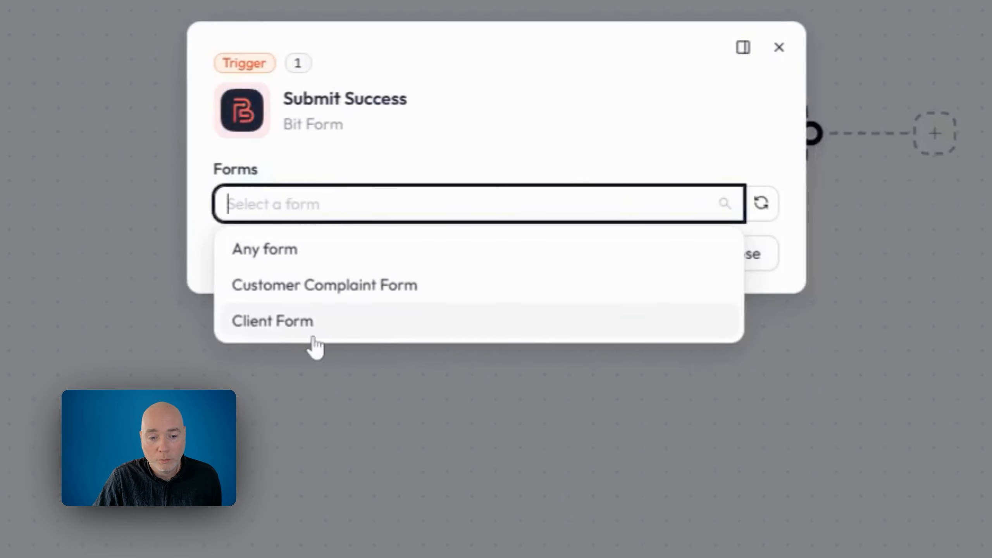
{"action": "left_click", "coordinate": [313, 337]}
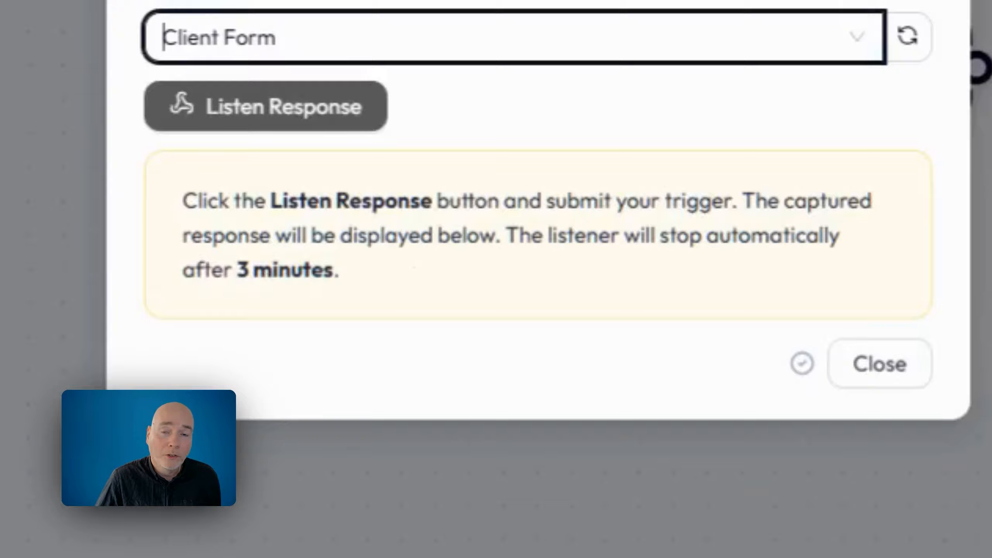
{"action": "left_click", "coordinate": [250, 114]}
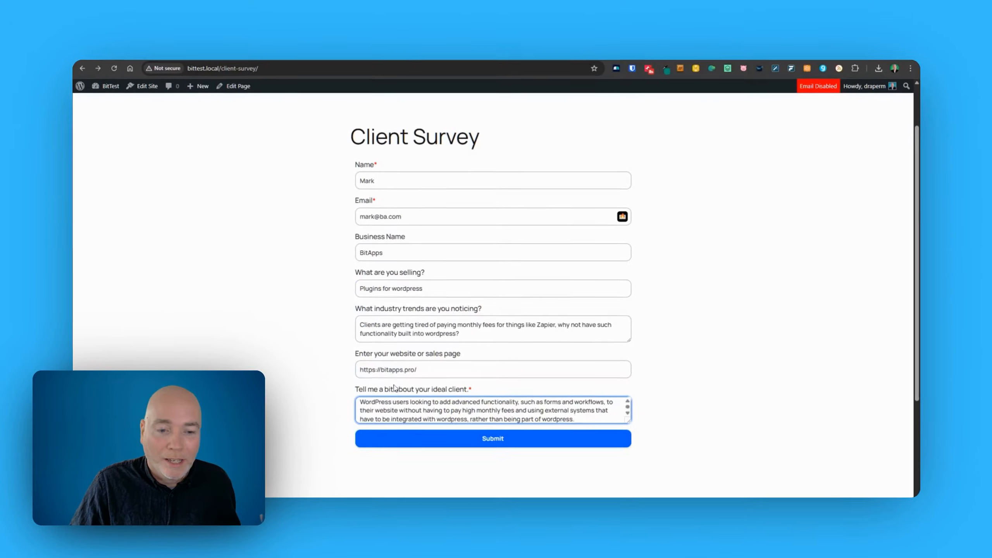
Submit the completed Client Survey form on the live page.
{"action": "left_click", "coordinate": [506, 439]}
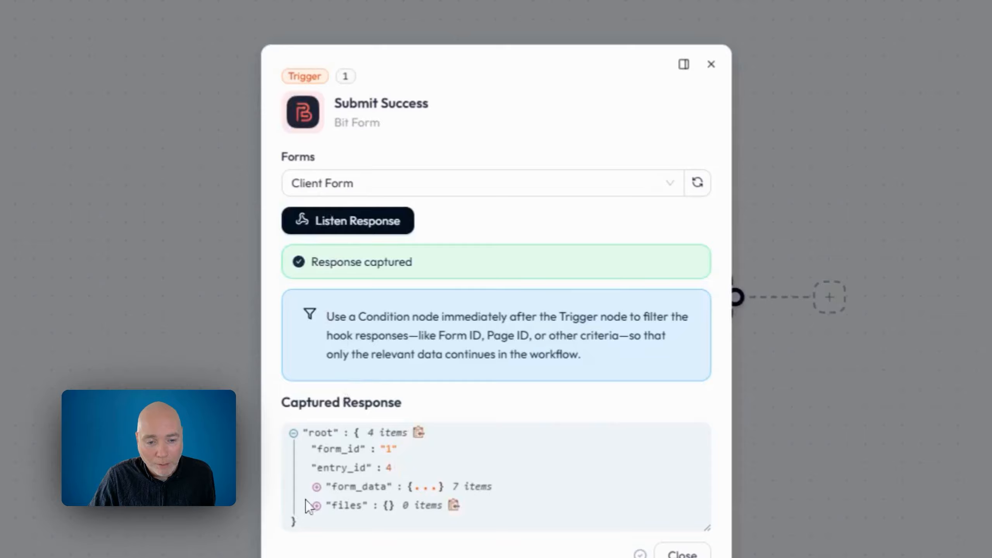
Expand the captured form_data to review the seven submitted Client Form answers.
{"action": "left_click", "coordinate": [287, 504]}
{"action": "scroll", "coordinate": [405, 359], "scroll_direction": "down", "scroll_amount": 1}
{"action": "scroll", "coordinate": [404, 358], "scroll_direction": "down", "scroll_amount": 5}
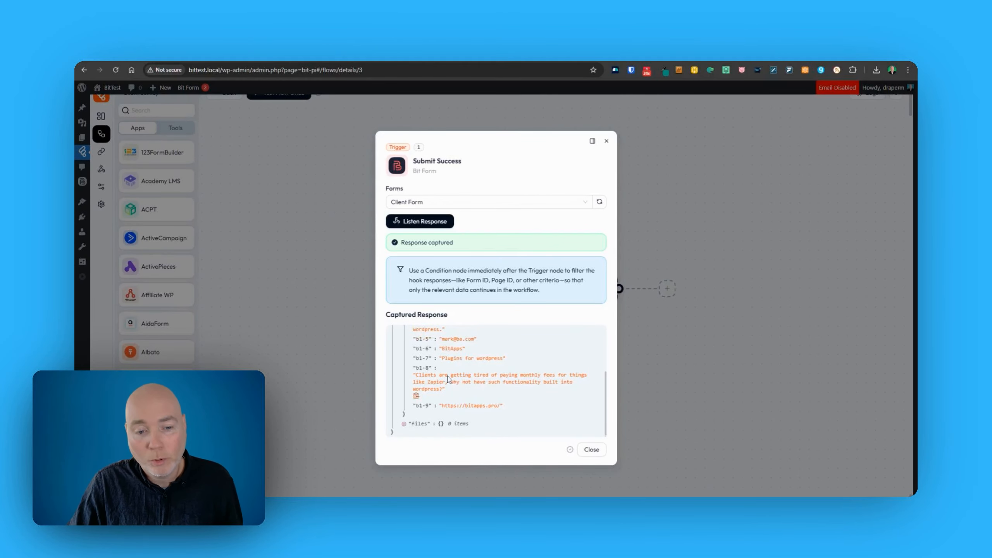
{"action": "scroll", "coordinate": [450, 374], "scroll_direction": "up", "scroll_amount": 2}
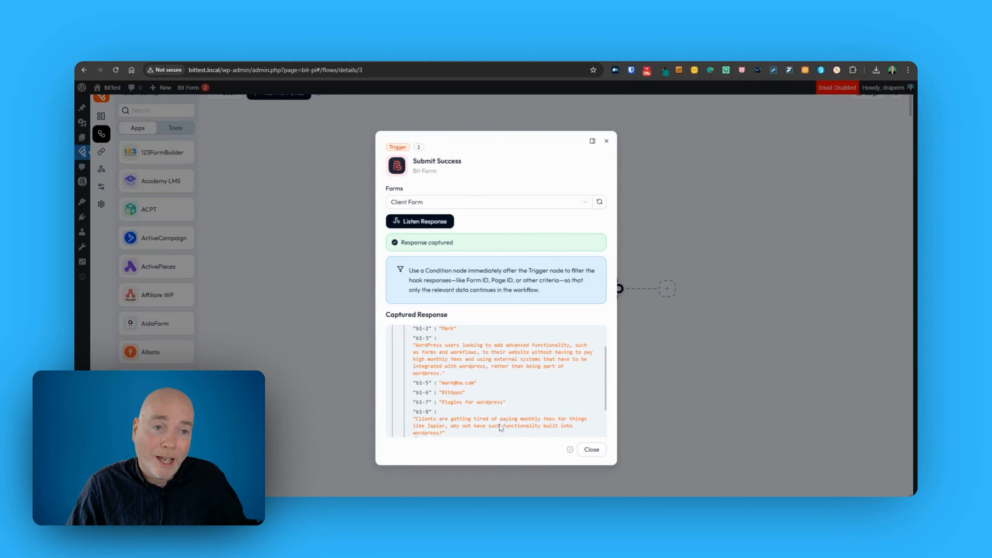
Close the trigger settings and add a new step after Submit Success.
{"action": "left_click", "coordinate": [590, 450]}
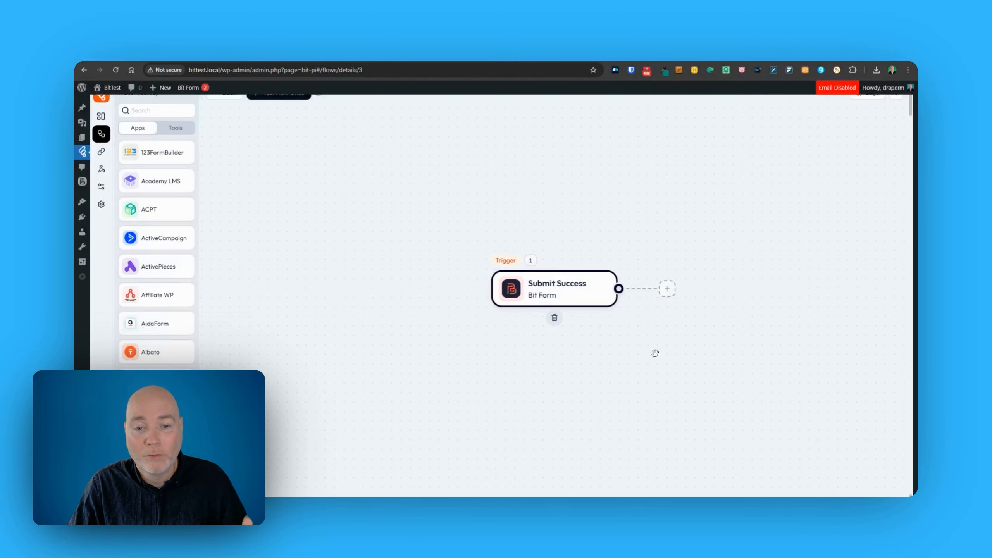
{"action": "left_click_drag", "start_coordinate": [655, 353], "coordinate": [492, 361]}
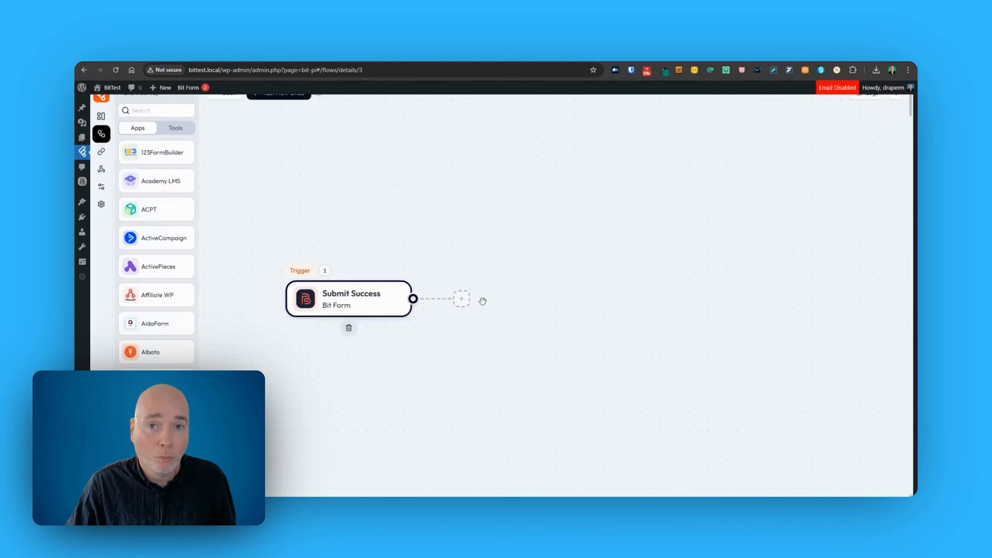
{"action": "scroll", "coordinate": [156, 162], "scroll_direction": "down", "scroll_amount": 10}
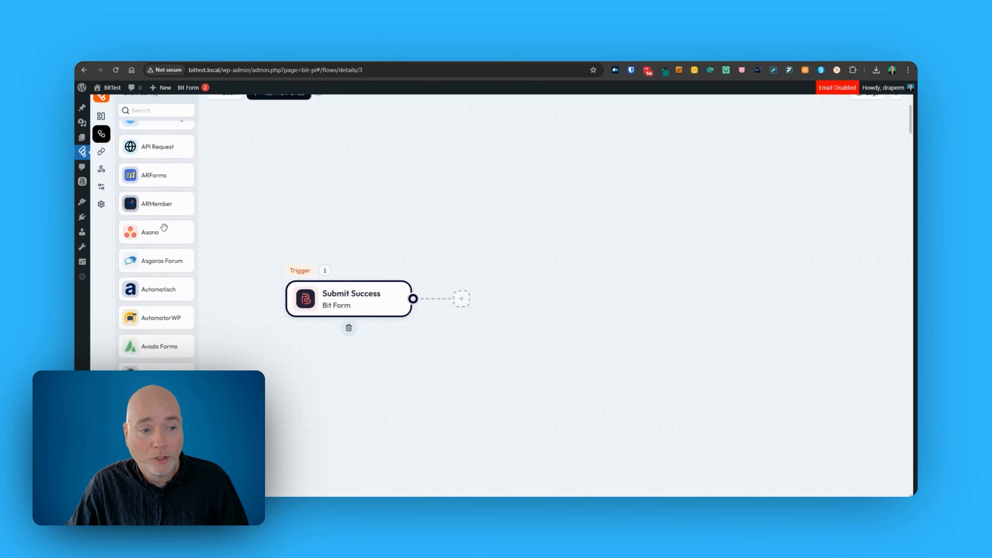
{"action": "scroll", "coordinate": [166, 225], "scroll_direction": "down", "scroll_amount": 7}
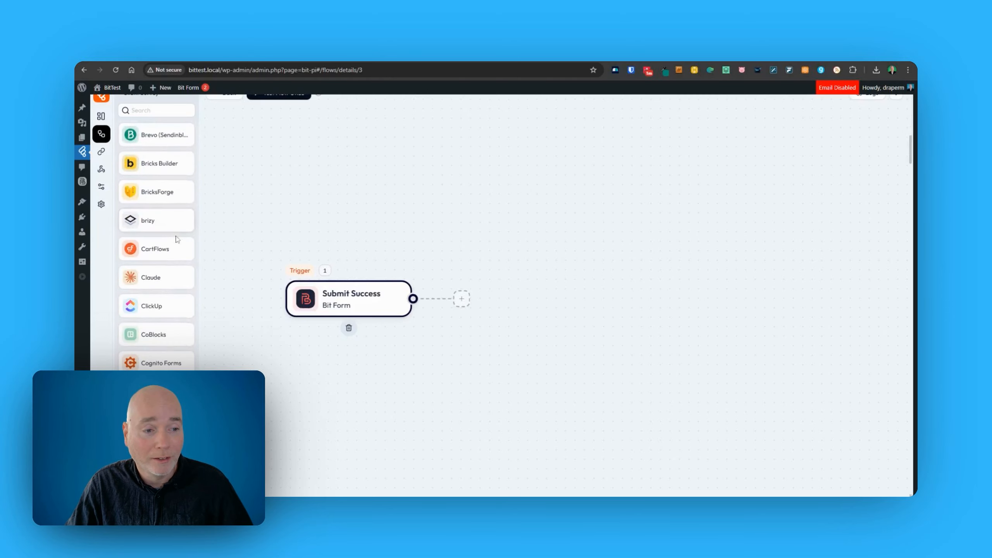
{"action": "left_click", "coordinate": [463, 299]}
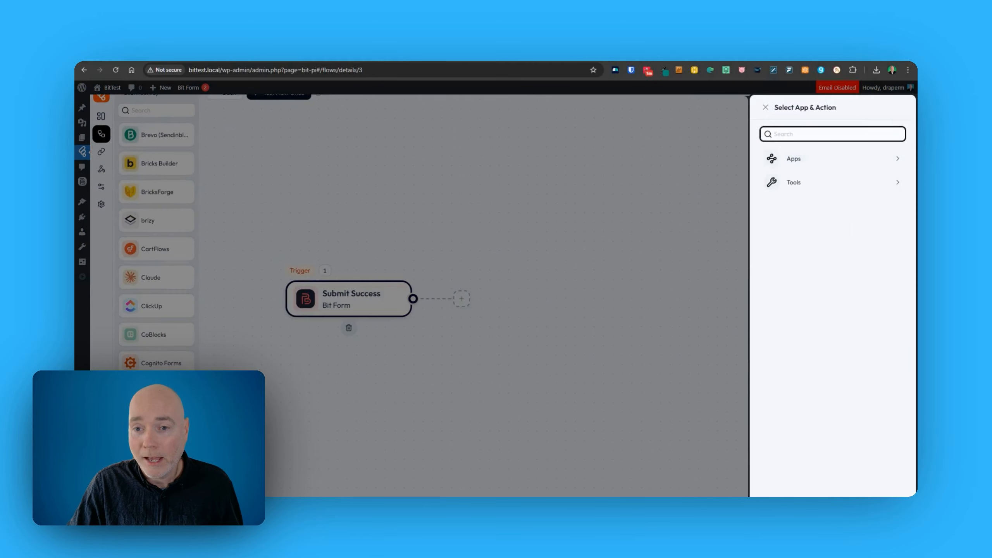
Add an OpenAI Create A Chat Completion action using the saved OpenAI connection.
{"action": "type", "text": "open"}
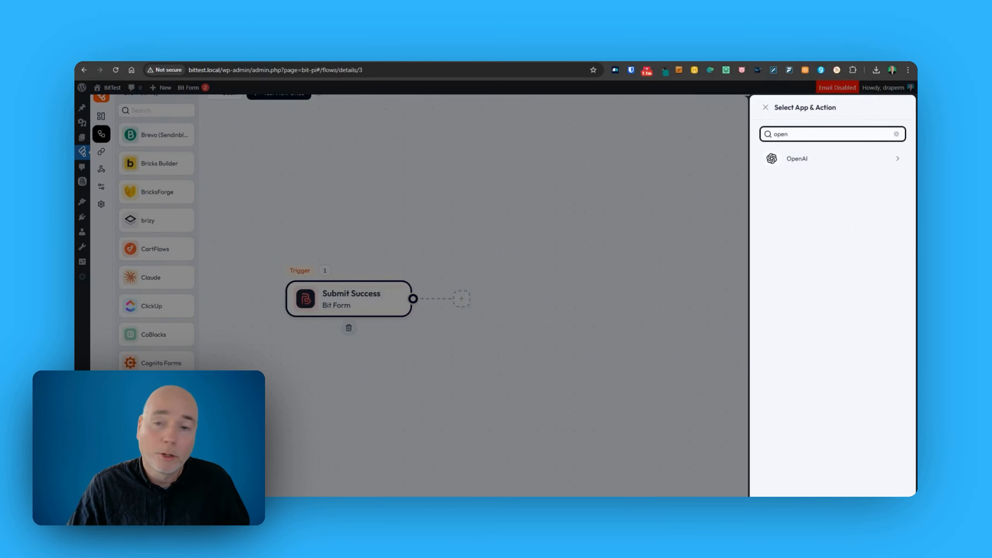
{"action": "left_click", "coordinate": [782, 164]}
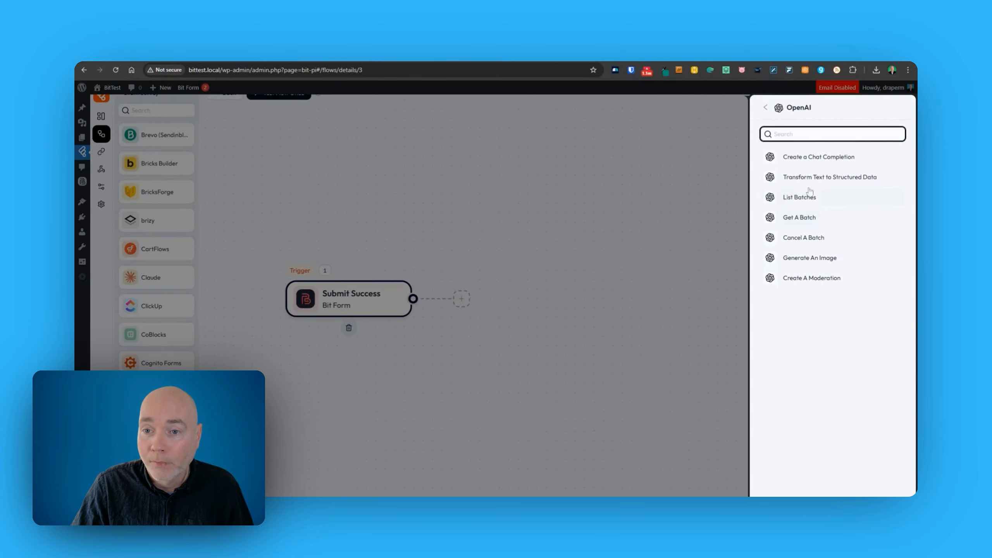
{"action": "left_click", "coordinate": [820, 157]}
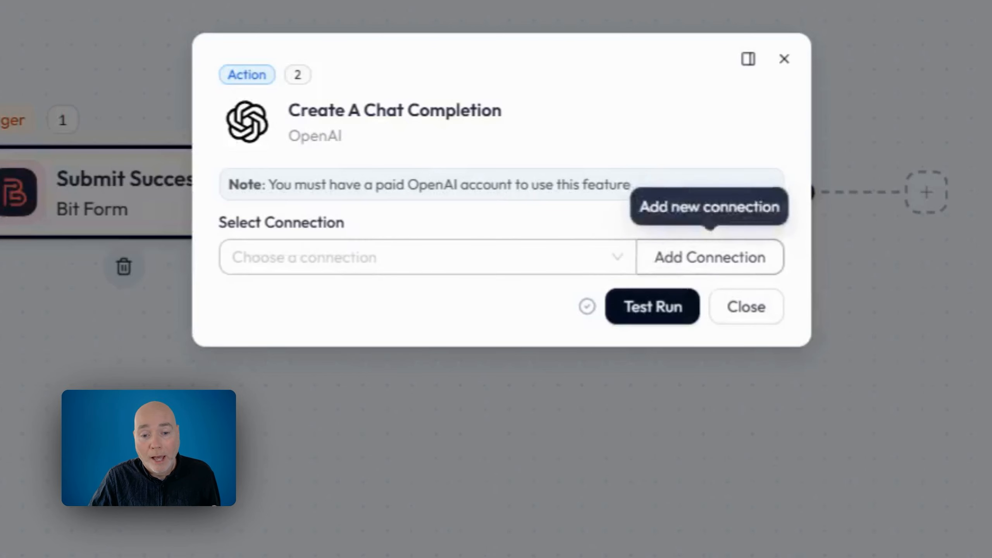
{"action": "left_click", "coordinate": [395, 258]}
{"action": "left_click", "coordinate": [391, 303]}
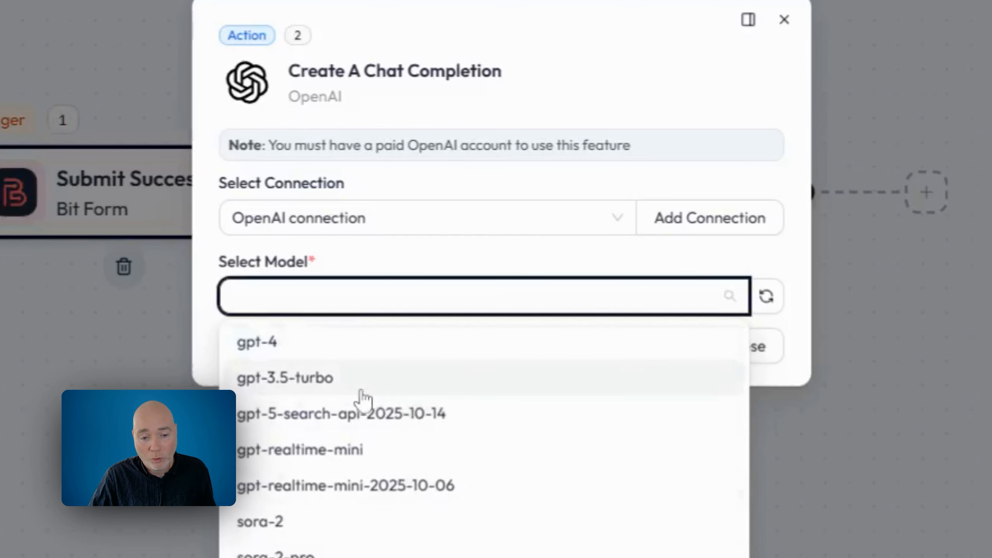
Choose gpt-3.5-turbo, set Max Completion Token to 500, and add a message.
{"action": "scroll", "coordinate": [392, 495], "scroll_direction": "down", "scroll_amount": 15}
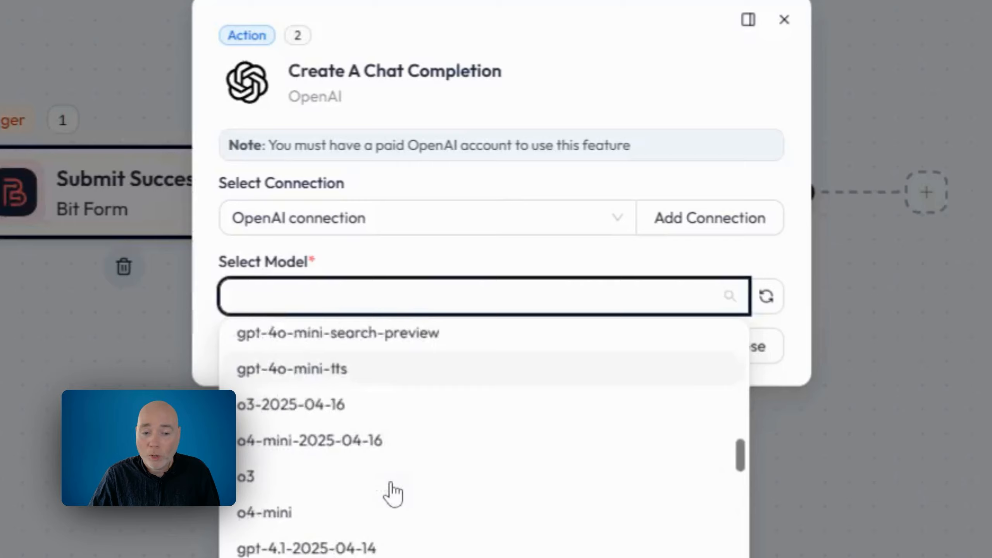
{"action": "scroll", "coordinate": [397, 502], "scroll_direction": "down", "scroll_amount": 5}
{"action": "scroll", "coordinate": [400, 508], "scroll_direction": "up", "scroll_amount": 10}
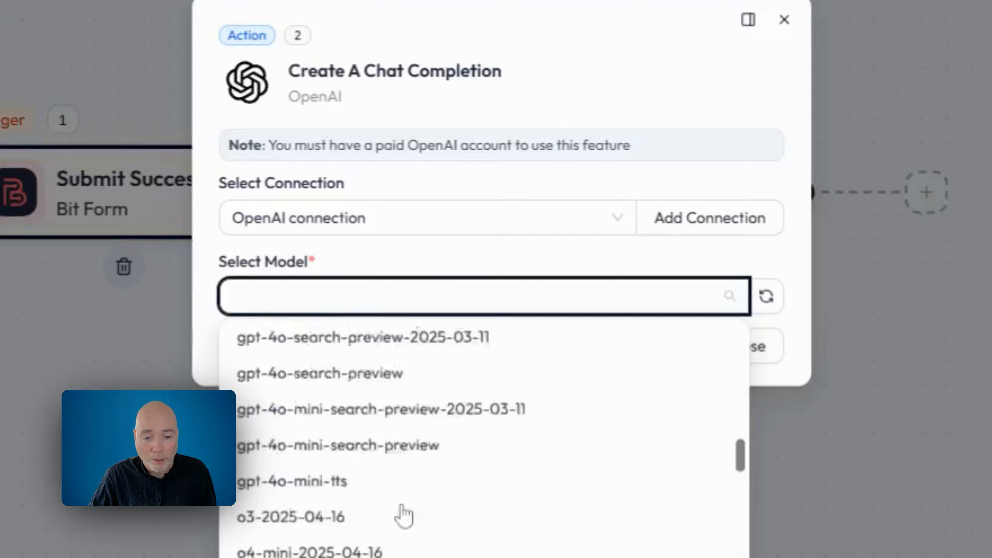
{"action": "scroll", "coordinate": [402, 508], "scroll_direction": "up", "scroll_amount": 10}
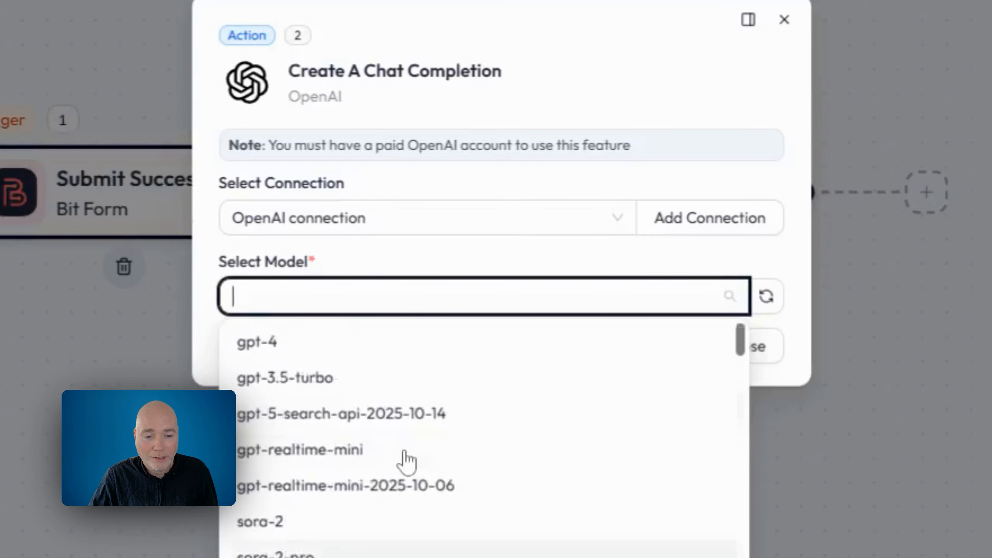
{"action": "left_click", "coordinate": [391, 381]}
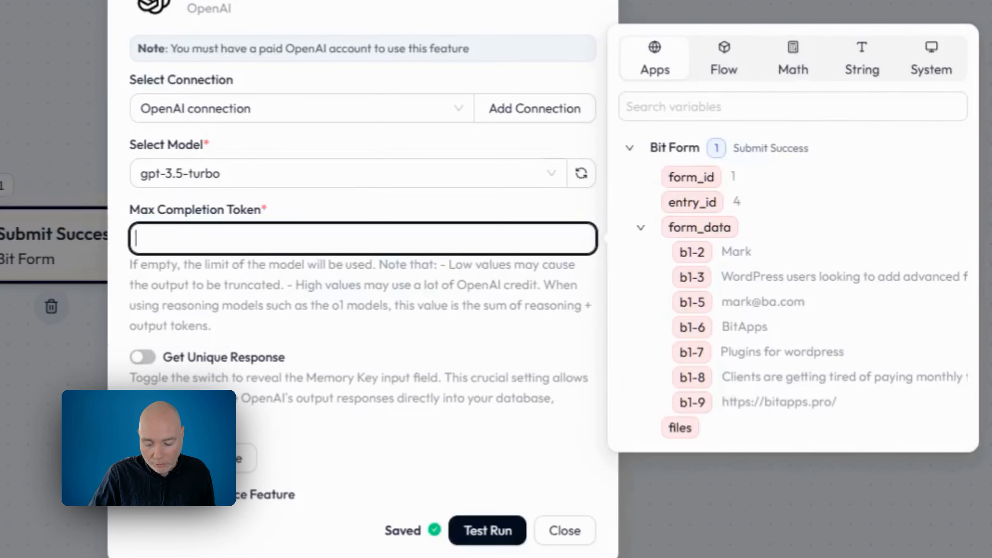
{"action": "type", "text": "500"}
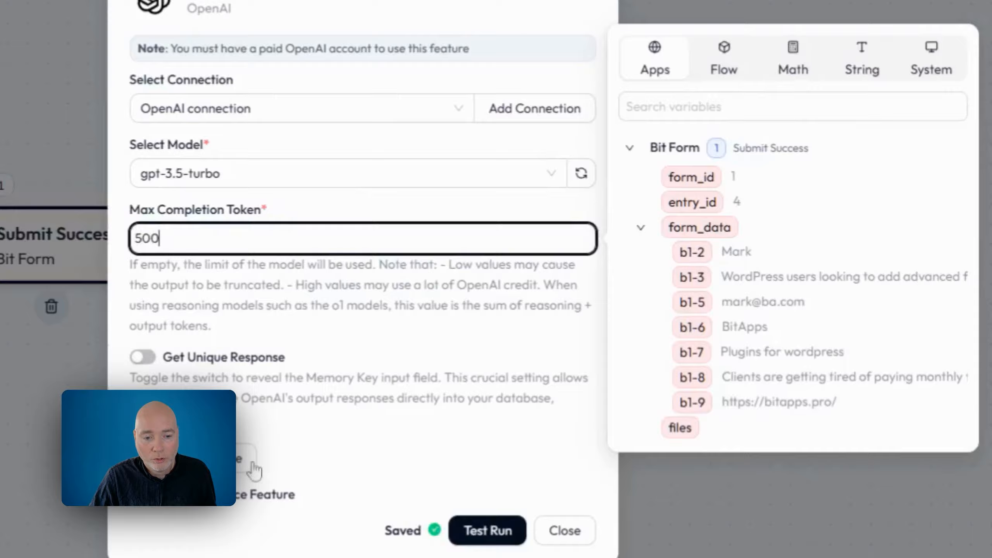
{"action": "left_click", "coordinate": [217, 462]}
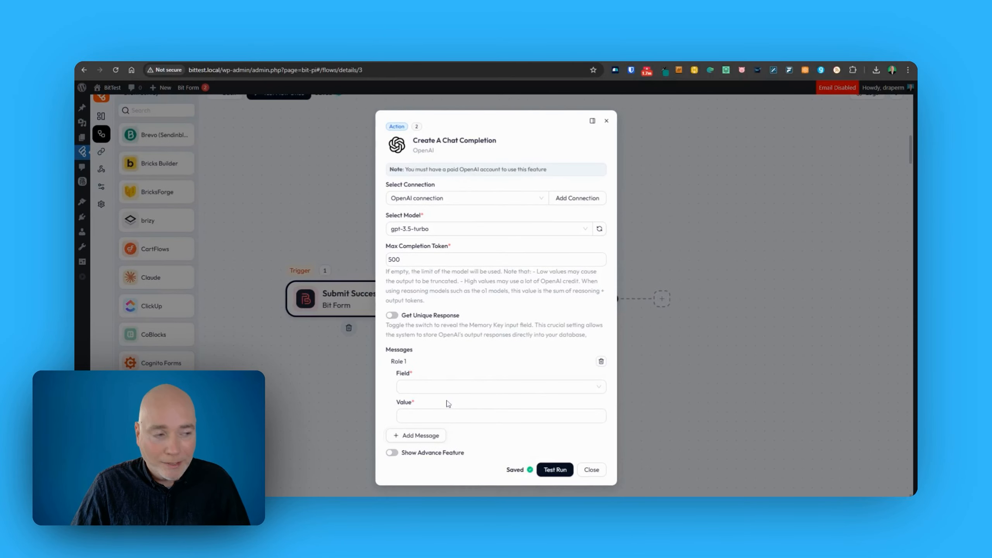
Set the message role to Assistant and paste the ideal client avatar prompt as its value.
{"action": "left_click", "coordinate": [449, 386]}
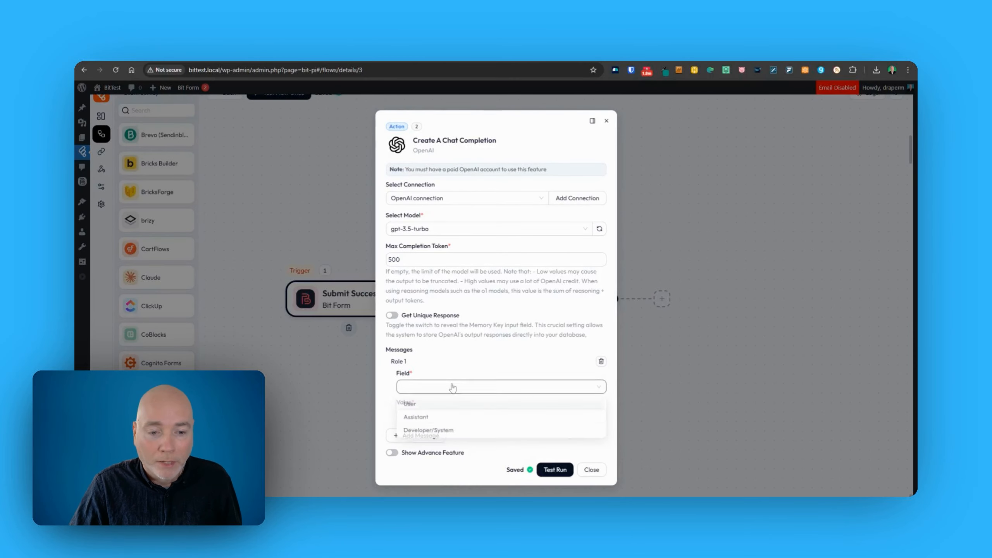
{"action": "left_click", "coordinate": [436, 424]}
{"action": "left_click", "coordinate": [436, 416]}
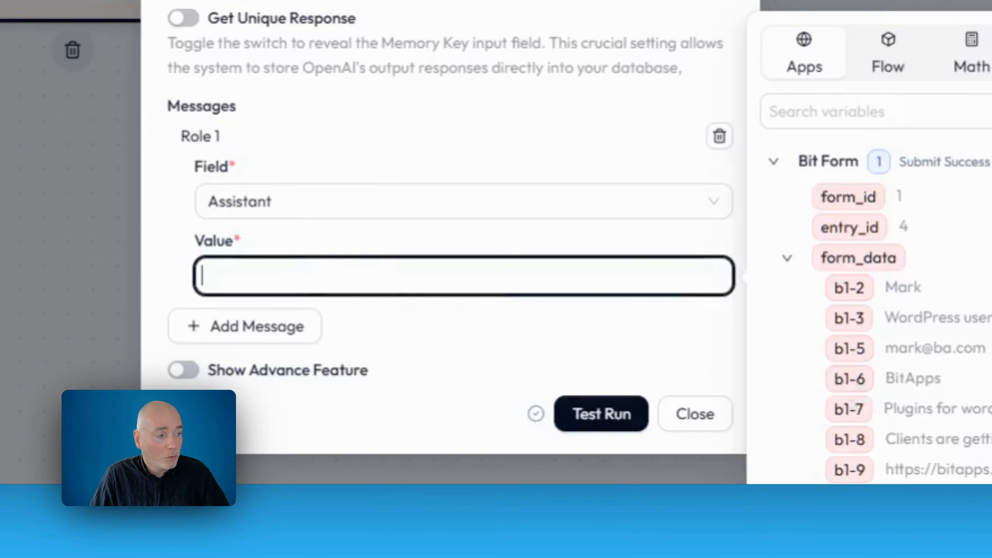
{"action": "key", "text": "ctrl+v"}
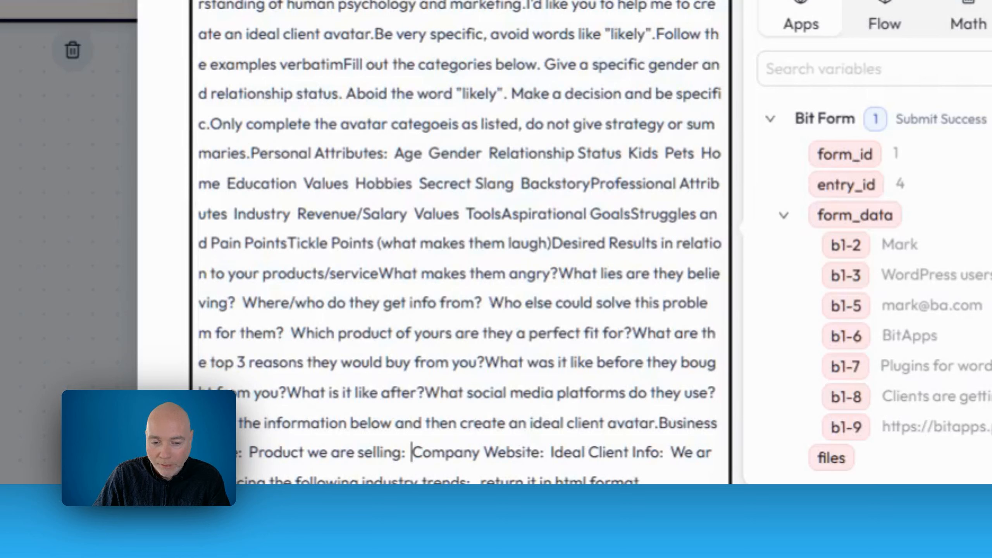
Insert form fields b1-7, b1-9, b1-3 and b1-8 into the prompt's product, website, client info and trends spots.
{"action": "left_click", "coordinate": [847, 367]}
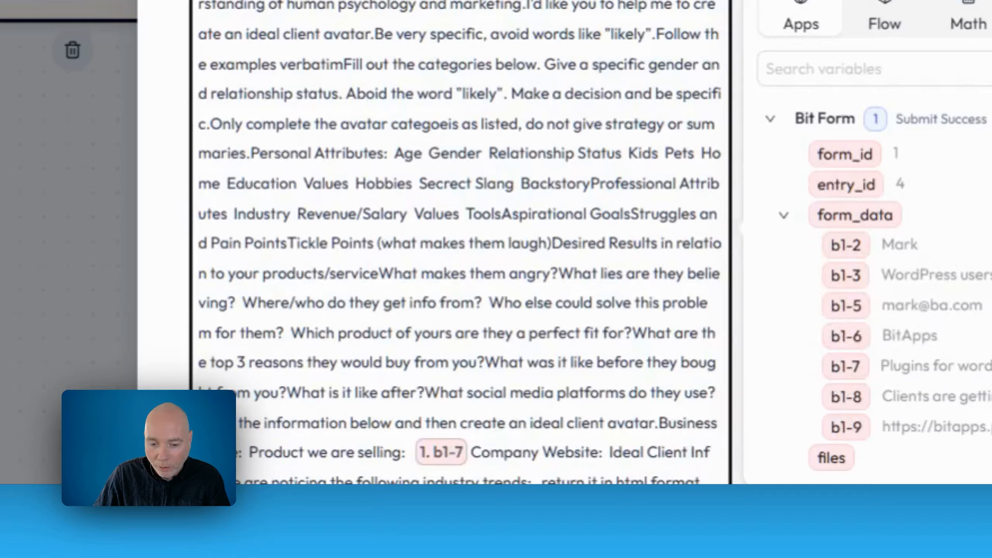
{"action": "left_click", "coordinate": [848, 428]}
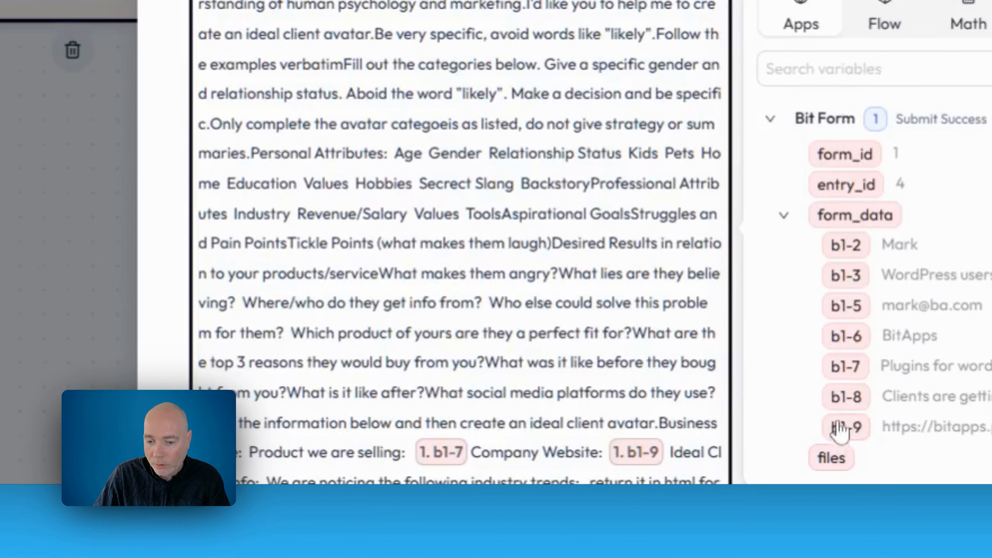
{"action": "left_click", "coordinate": [853, 278]}
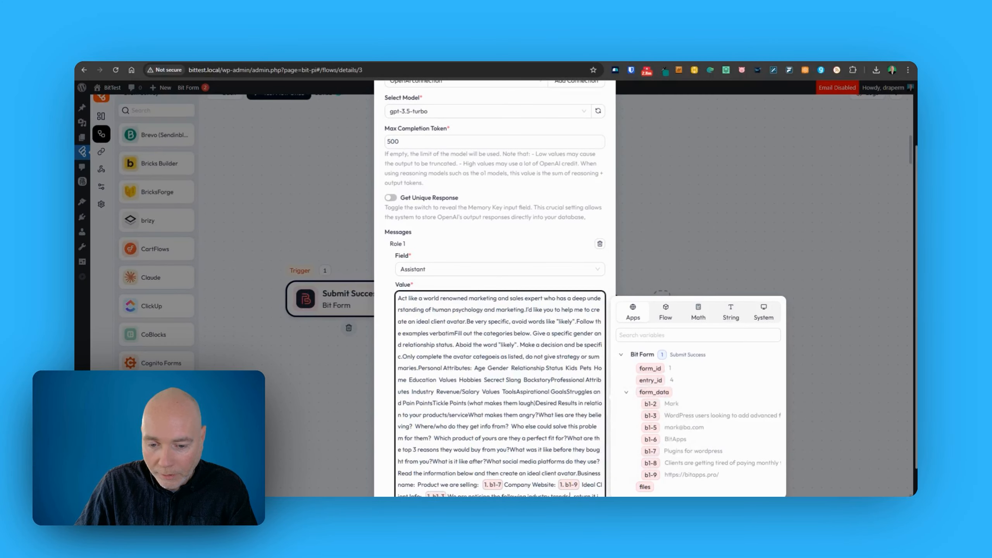
{"action": "left_click", "coordinate": [651, 464]}
{"action": "scroll", "coordinate": [565, 460], "scroll_direction": "down", "scroll_amount": 2}
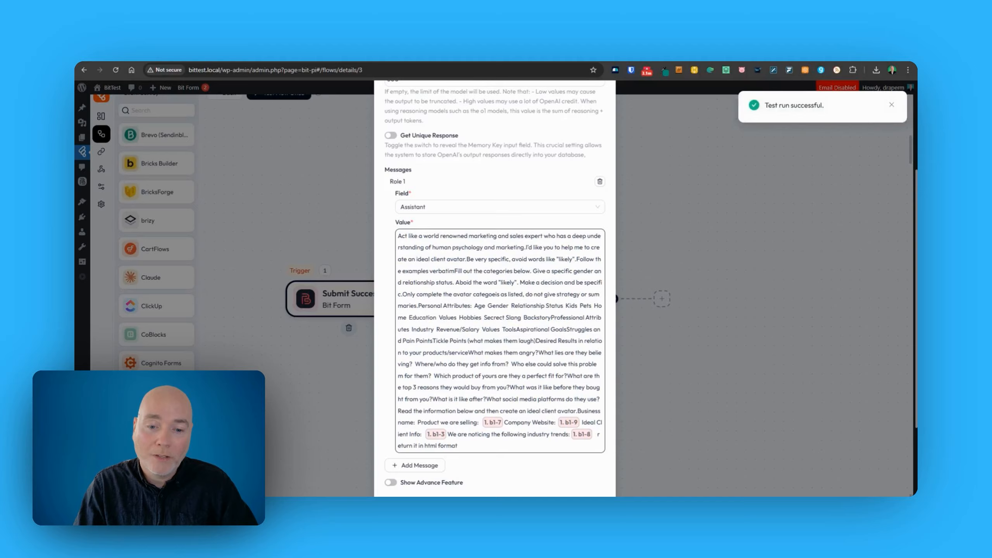
Scroll through the test response's HTML ideal-client-avatar output.
{"action": "scroll", "coordinate": [394, 408], "scroll_direction": "down", "scroll_amount": 4}
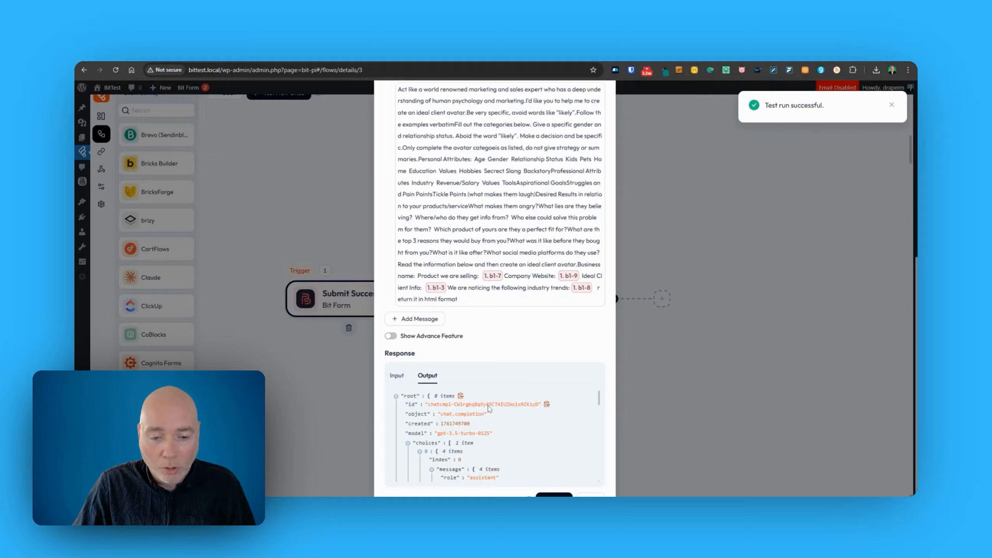
{"action": "scroll", "coordinate": [520, 412], "scroll_direction": "down", "scroll_amount": 3}
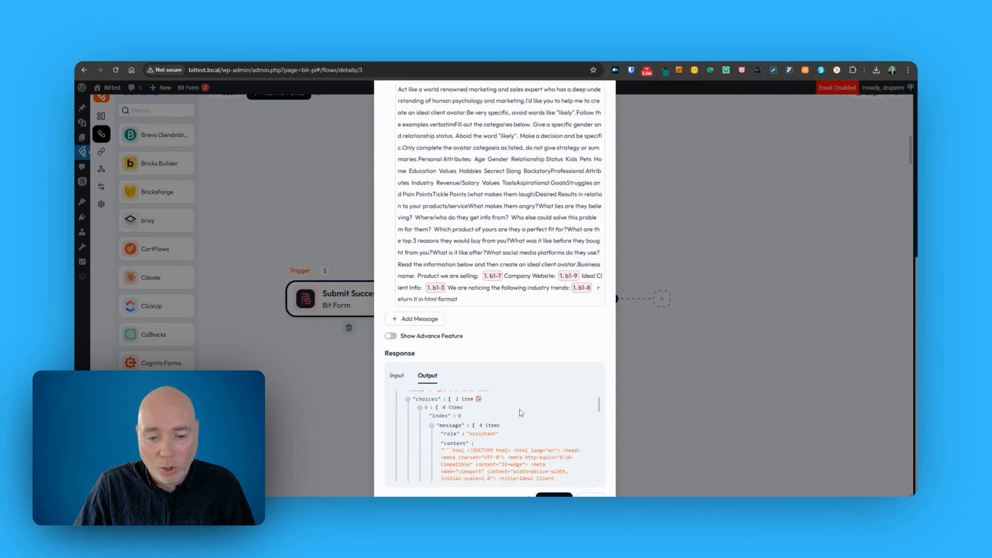
{"action": "scroll", "coordinate": [520, 412], "scroll_direction": "down", "scroll_amount": 1}
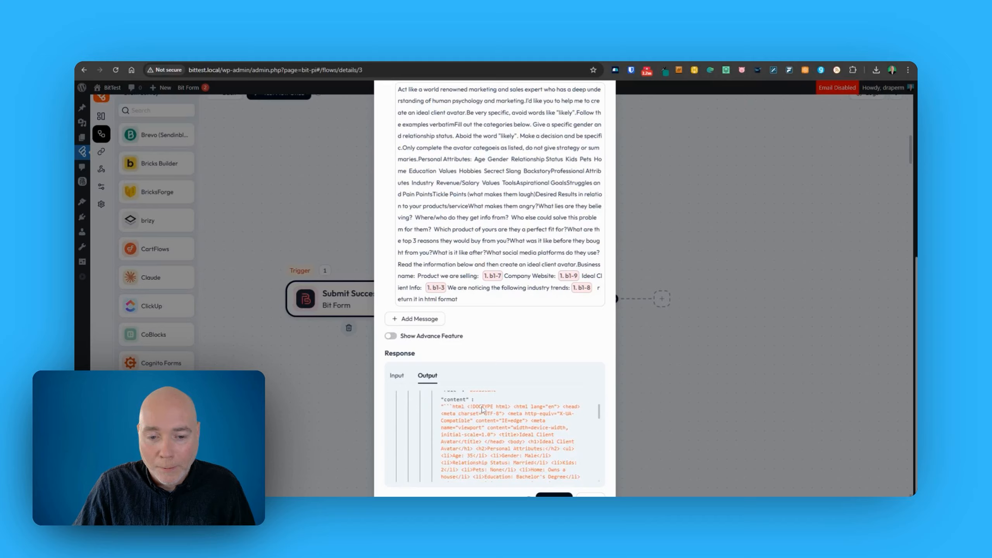
{"action": "scroll", "coordinate": [484, 409], "scroll_direction": "down", "scroll_amount": 2}
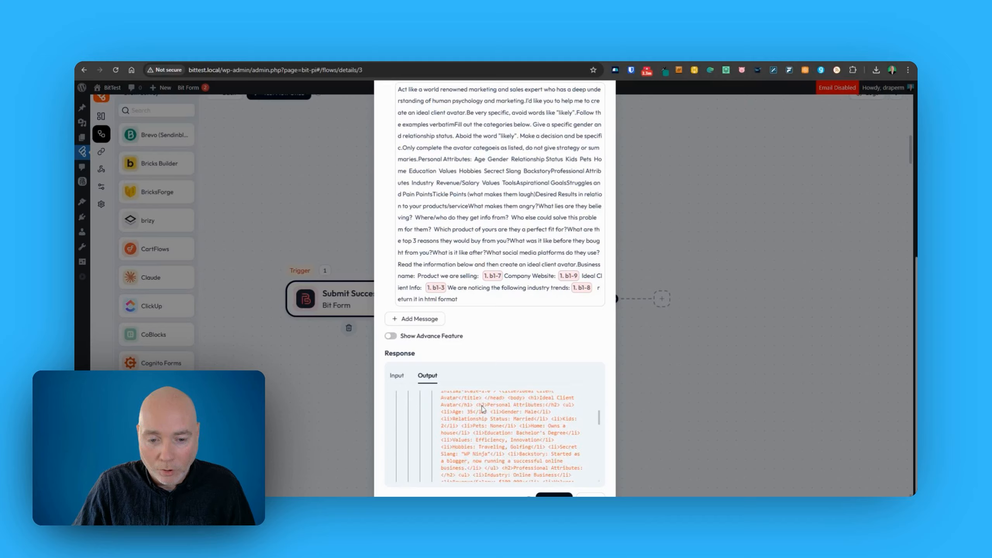
{"action": "scroll", "coordinate": [484, 409], "scroll_direction": "down", "scroll_amount": 3}
{"action": "scroll", "coordinate": [484, 409], "scroll_direction": "down", "scroll_amount": 2}
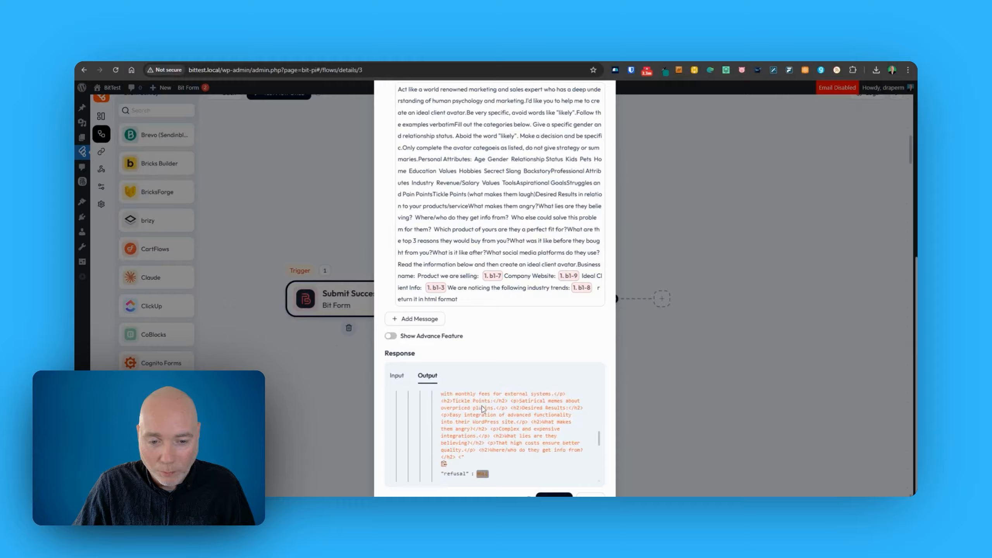
{"action": "scroll", "coordinate": [487, 430], "scroll_direction": "down", "scroll_amount": 6}
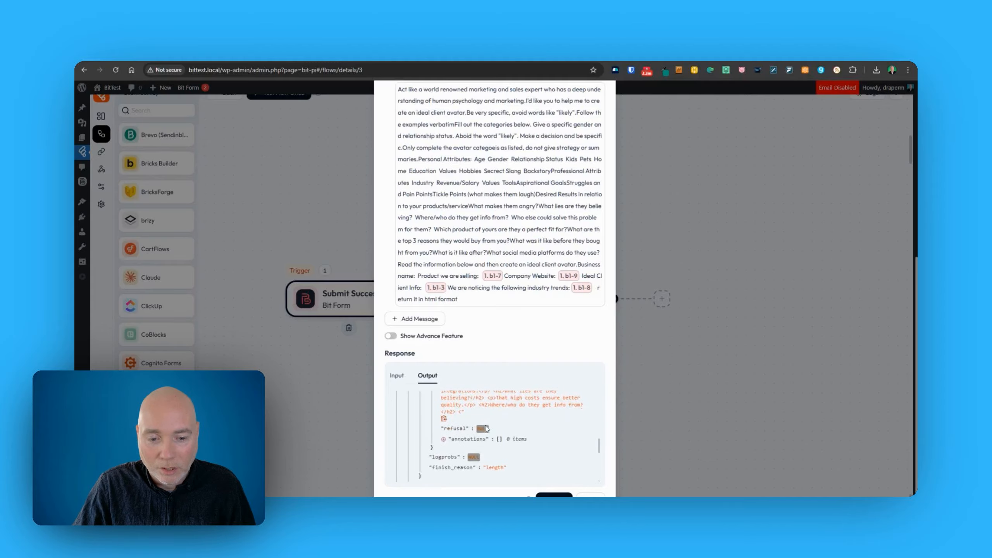
Check the prompt sent in the Input tab, including the website address, then add a step after the chat completion.
{"action": "left_click", "coordinate": [401, 379]}
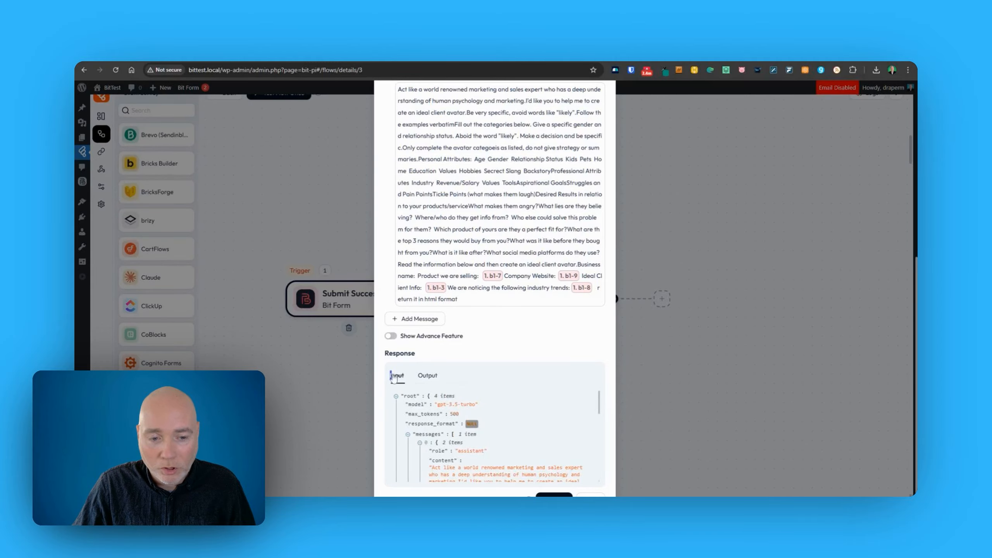
{"action": "scroll", "coordinate": [443, 407], "scroll_direction": "down", "scroll_amount": 2}
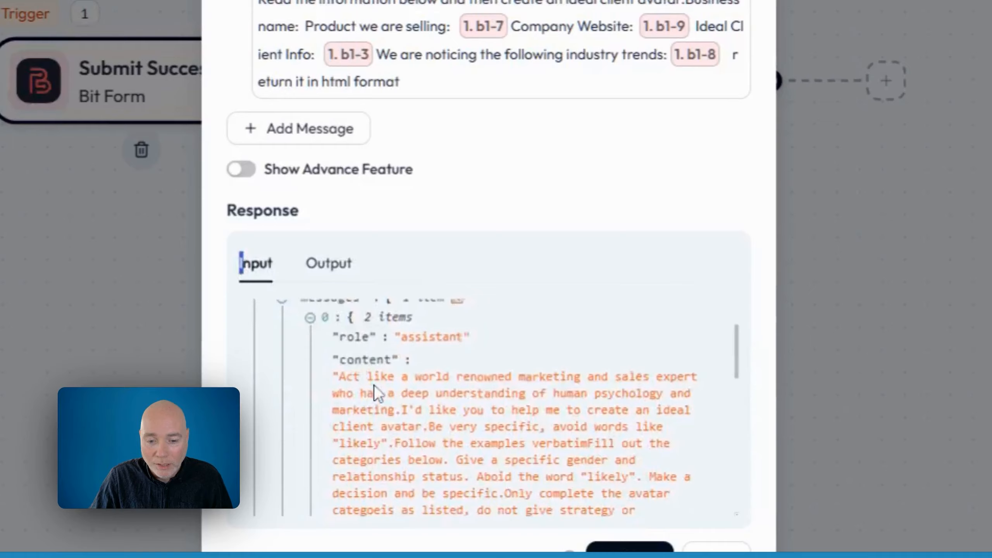
{"action": "scroll", "coordinate": [449, 424], "scroll_direction": "down", "scroll_amount": 5}
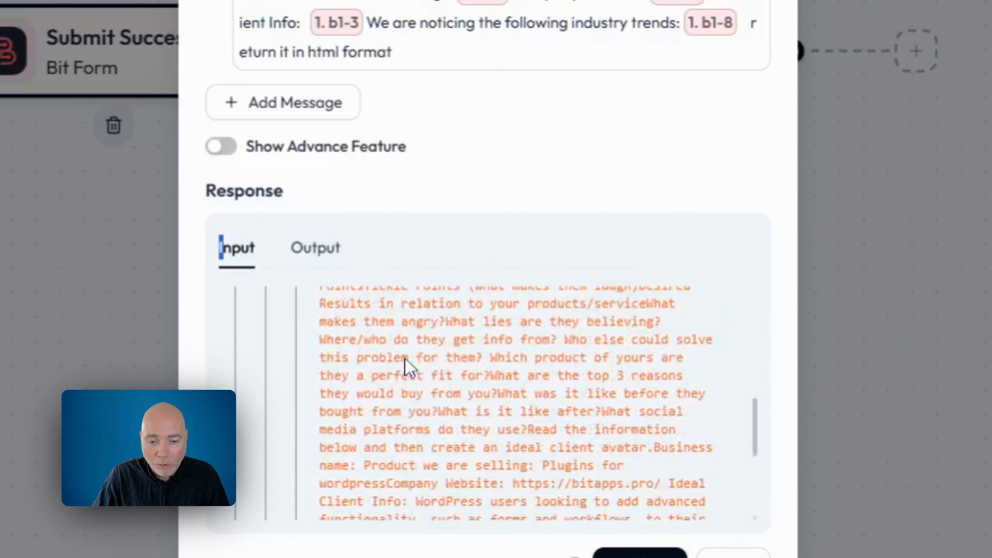
{"action": "scroll", "coordinate": [405, 359], "scroll_direction": "down", "scroll_amount": 7}
{"action": "scroll", "coordinate": [508, 336], "scroll_direction": "up", "scroll_amount": 3}
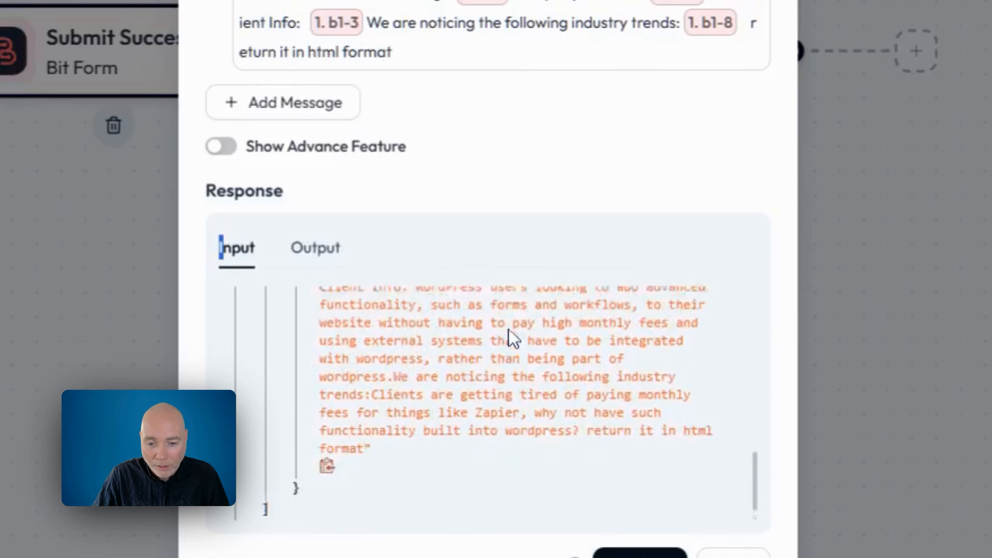
{"action": "left_click_drag", "start_coordinate": [484, 369], "coordinate": [651, 368]}
{"action": "left_click", "coordinate": [651, 368]}
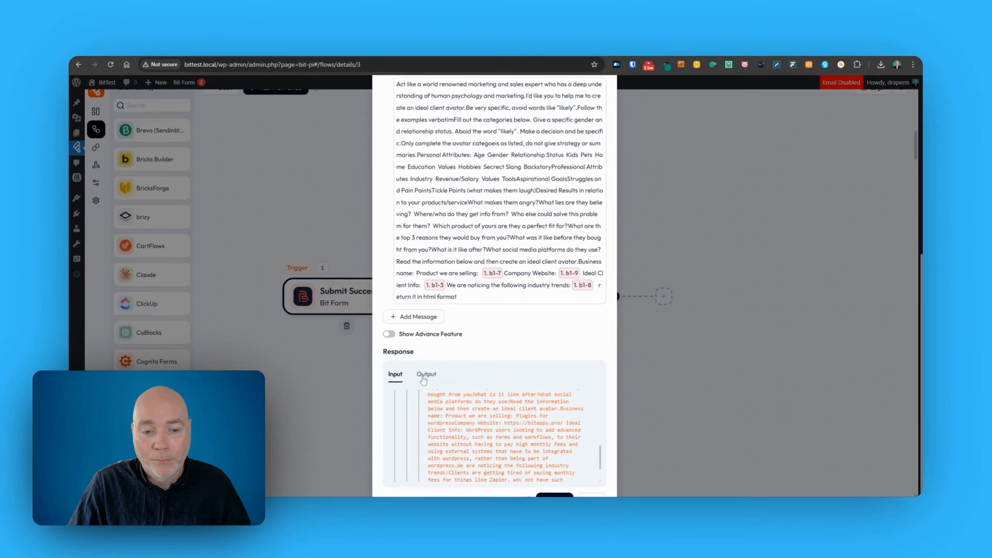
{"action": "left_click", "coordinate": [316, 247]}
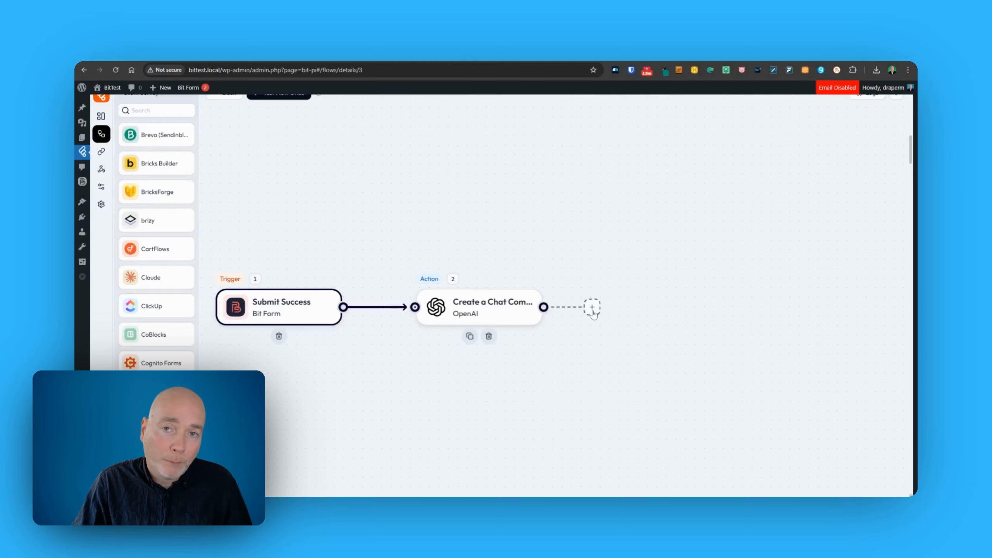
{"action": "left_click", "coordinate": [594, 309]}
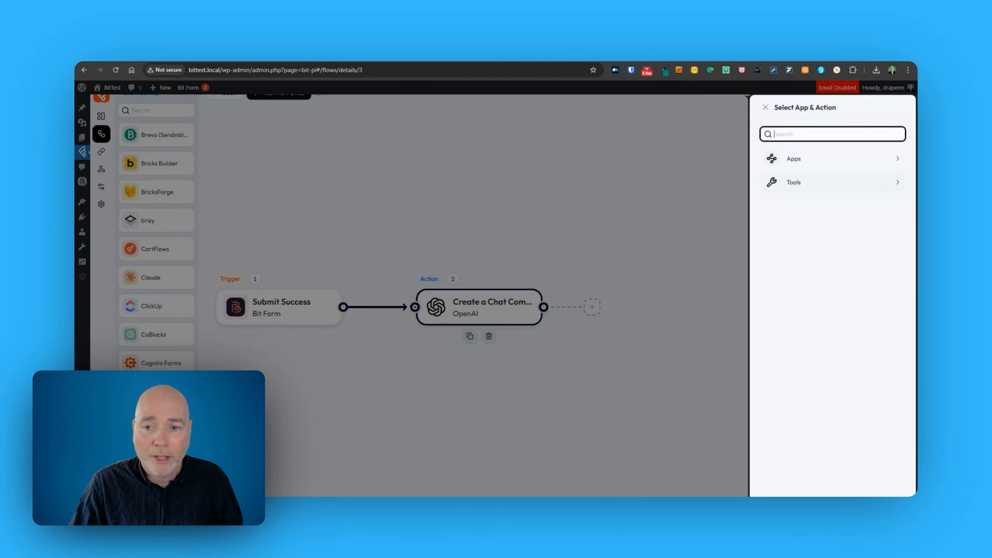
Add a third OpenAI Create a Chat Completion step using gpt-3.5-turbo with 500 max tokens.
{"action": "type", "text": "open"}
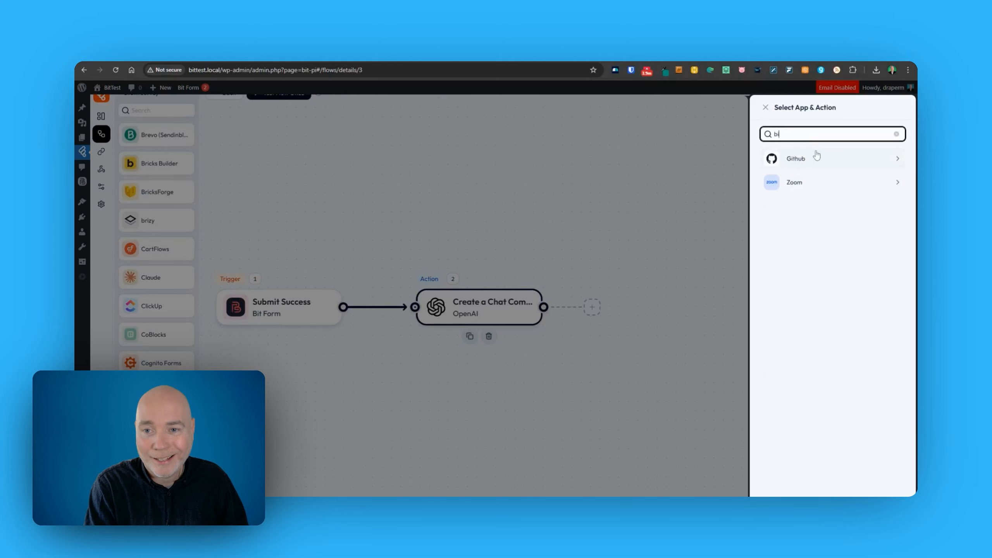
{"action": "left_click", "coordinate": [816, 156]}
{"action": "left_click", "coordinate": [818, 161]}
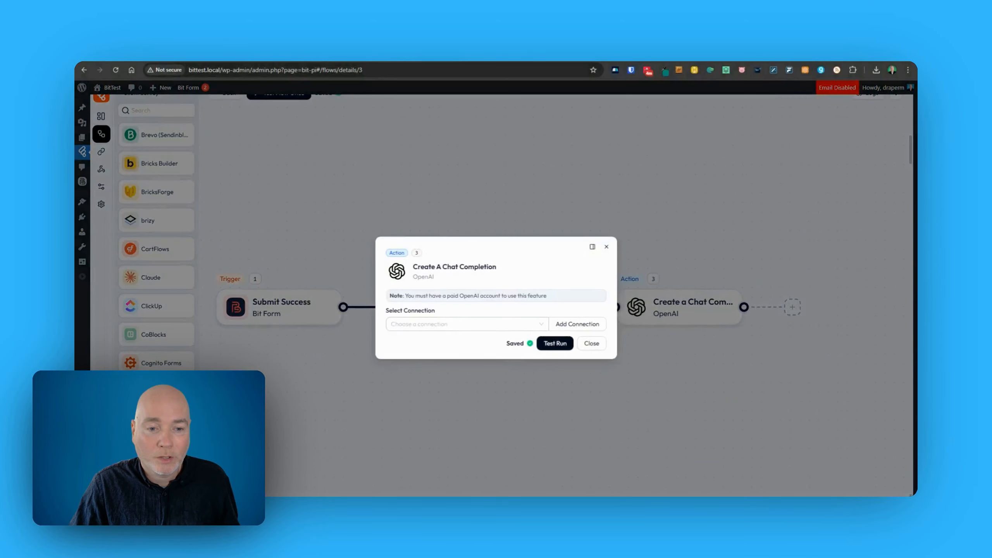
{"action": "left_click", "coordinate": [430, 324]}
{"action": "left_click", "coordinate": [420, 341]}
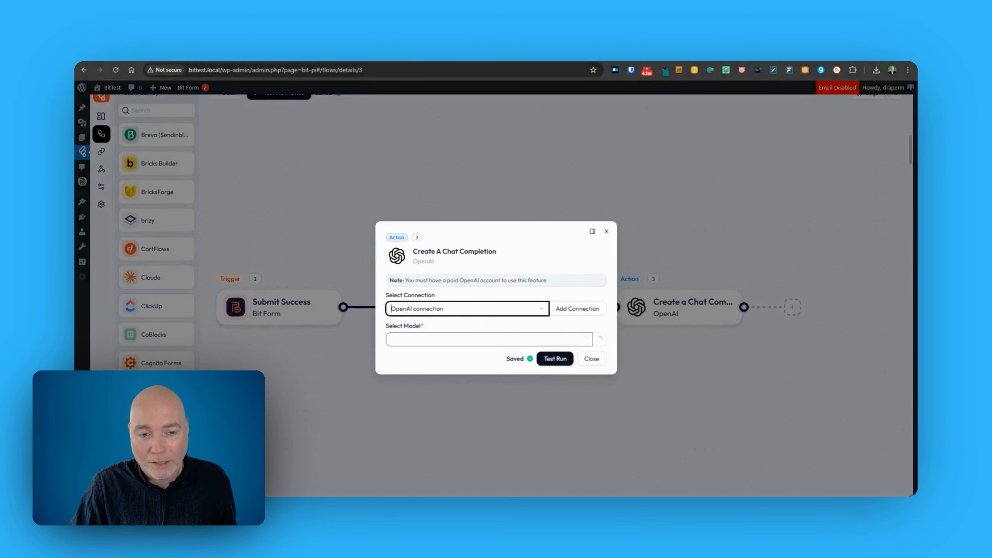
{"action": "left_click", "coordinate": [455, 339]}
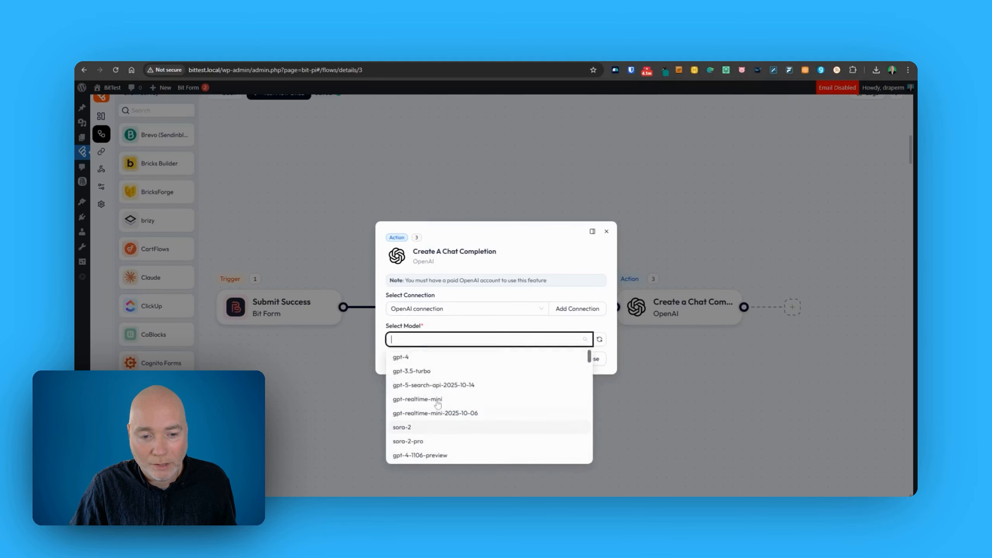
{"action": "left_click", "coordinate": [438, 371]}
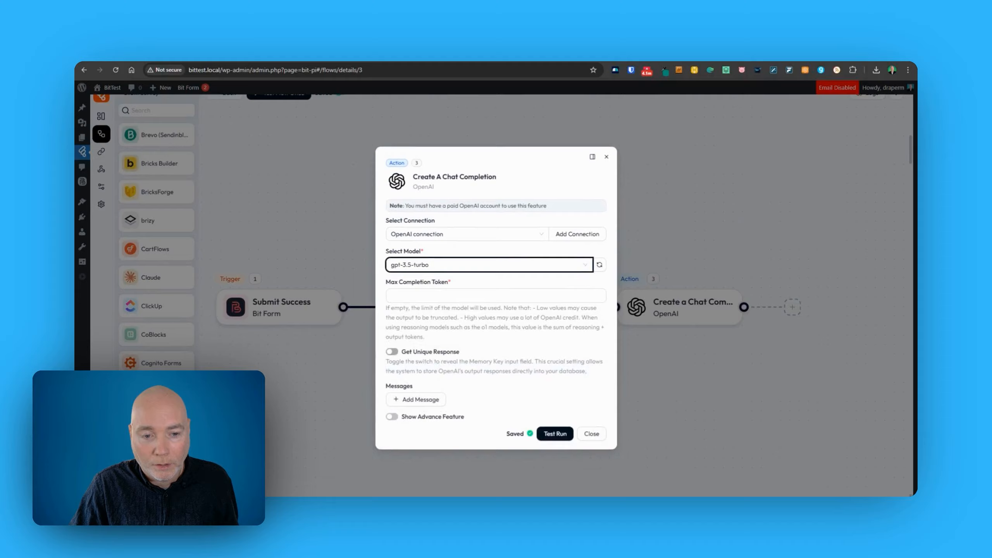
{"action": "left_click", "coordinate": [429, 298]}
{"action": "type", "text": "500"}
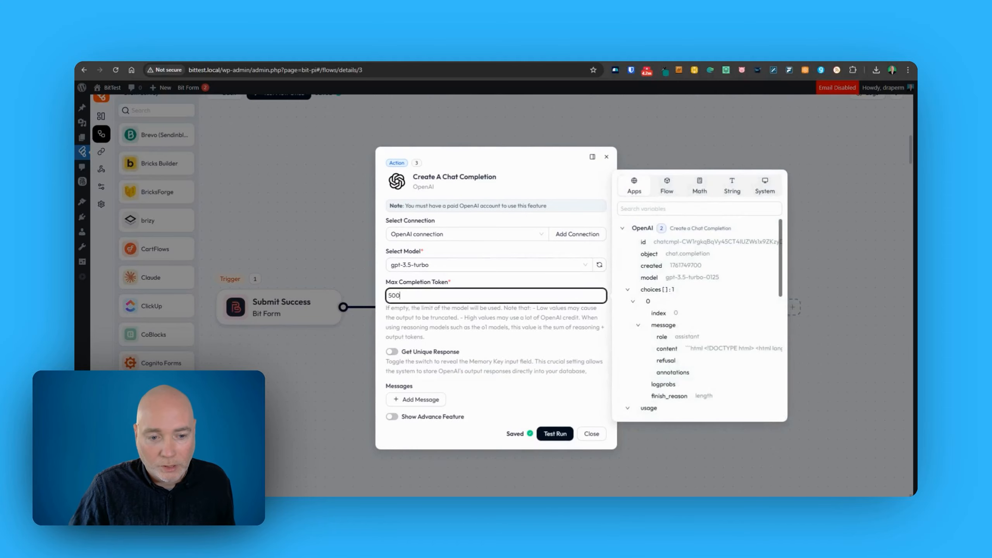
Add an Assistant message with the brand-strategist company values prompt, inserting b1-9 after Company Website.
{"action": "left_click", "coordinate": [435, 398]}
{"action": "left_click", "coordinate": [426, 390]}
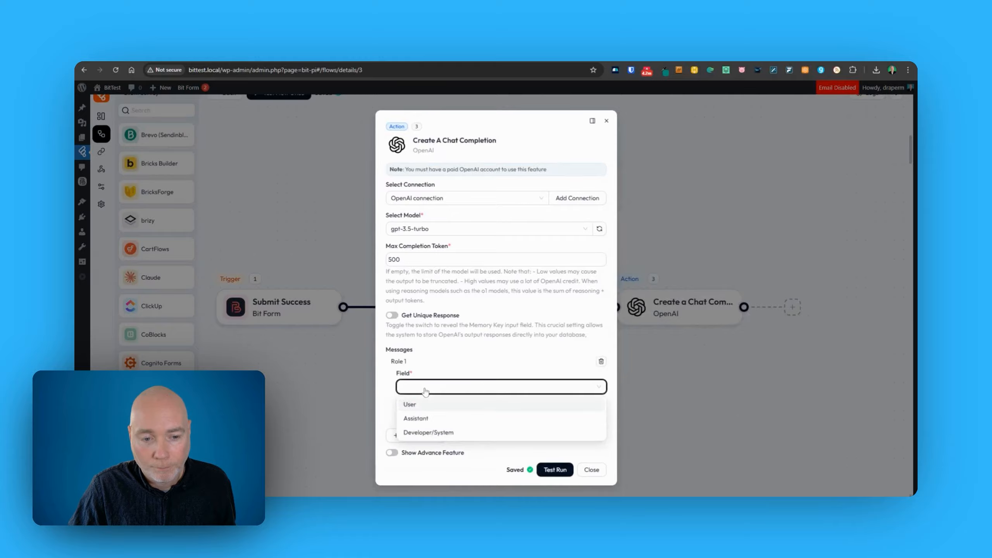
{"action": "left_click", "coordinate": [416, 418]}
{"action": "left_click", "coordinate": [426, 415]}
{"action": "key", "text": "ctrl+v"}
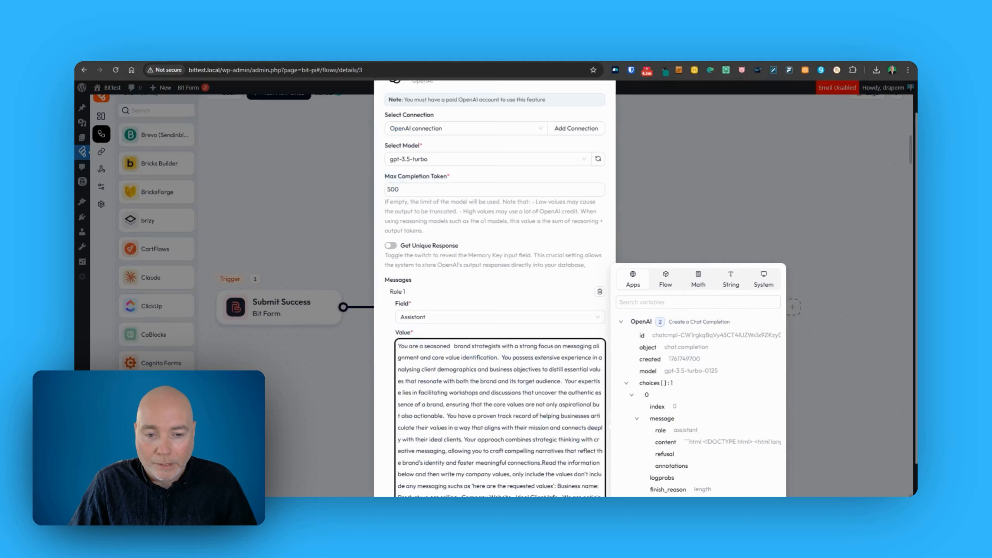
{"action": "scroll", "coordinate": [500, 391], "scroll_direction": "up", "scroll_amount": 2}
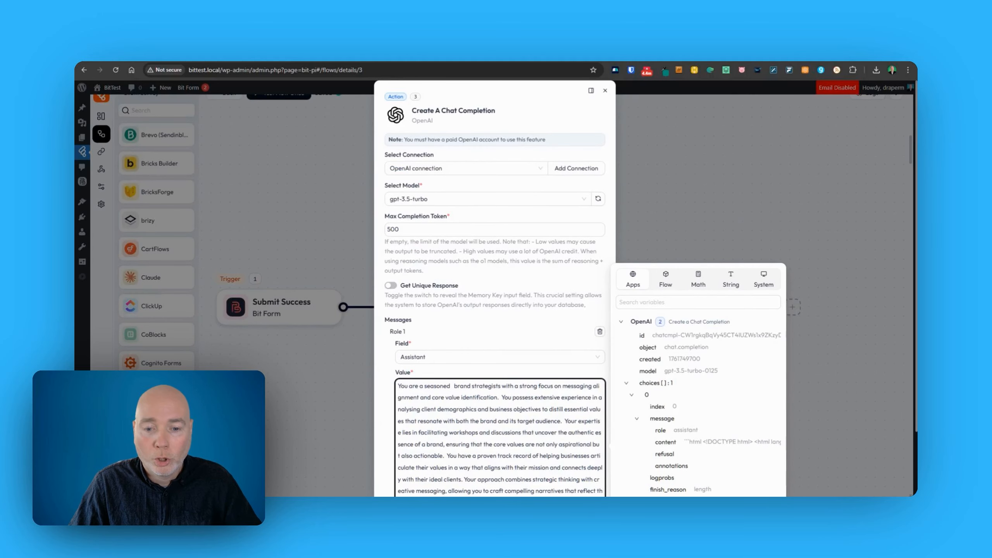
{"action": "scroll", "coordinate": [495, 313], "scroll_direction": "down", "scroll_amount": 5}
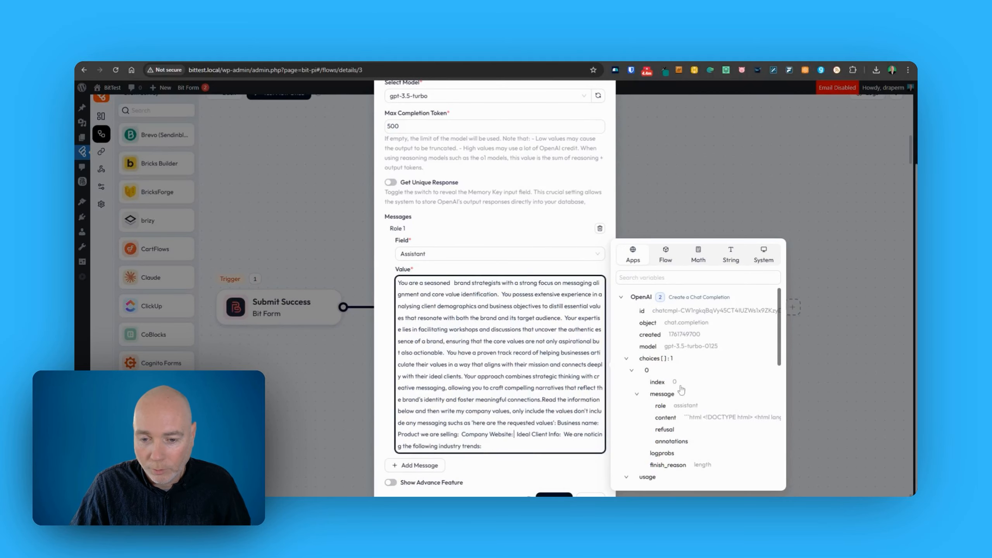
{"action": "scroll", "coordinate": [691, 430], "scroll_direction": "down", "scroll_amount": 5}
{"action": "scroll", "coordinate": [688, 390], "scroll_direction": "down", "scroll_amount": 3}
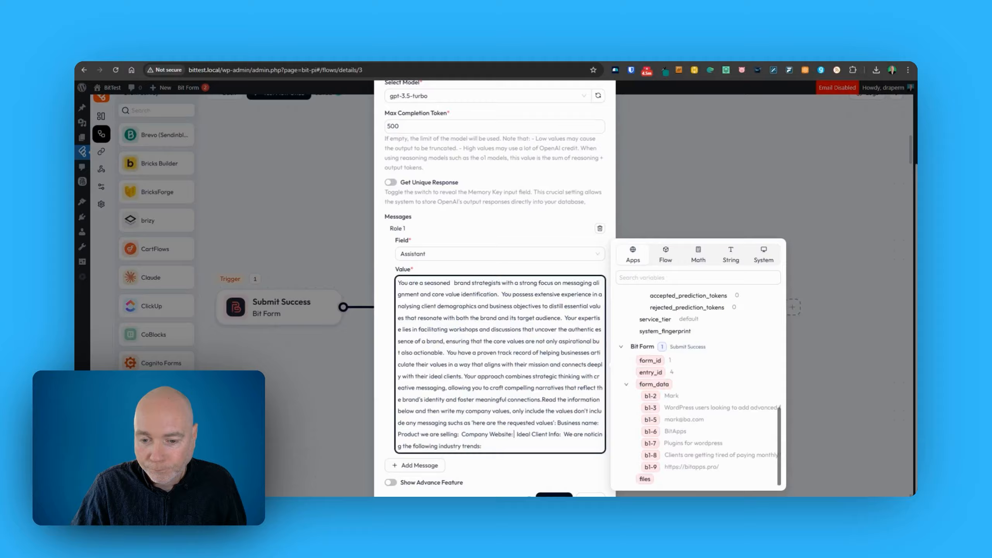
{"action": "left_click", "coordinate": [651, 467]}
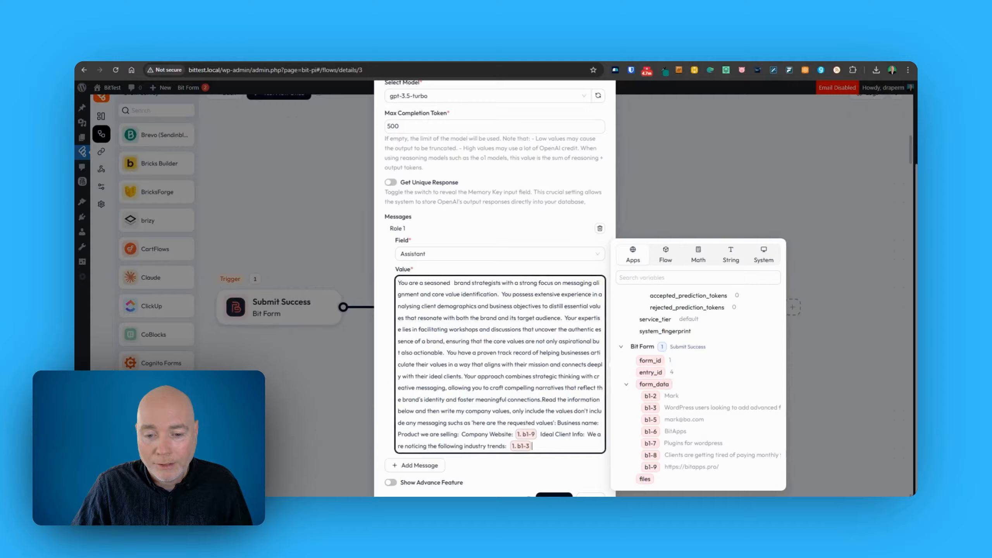
{"action": "scroll", "coordinate": [715, 404], "scroll_direction": "up", "scroll_amount": 6}
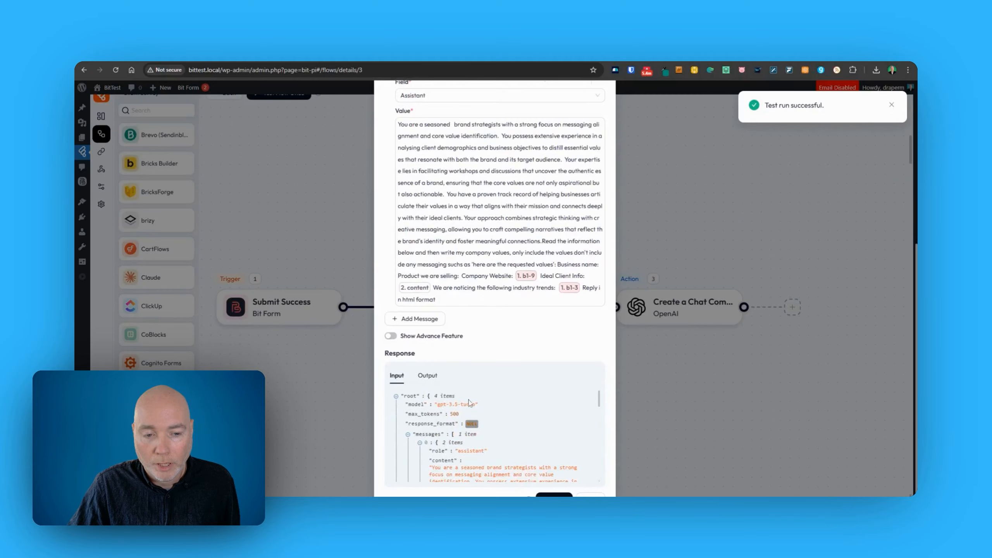
{"action": "scroll", "coordinate": [532, 425], "scroll_direction": "down", "scroll_amount": 5}
{"action": "scroll", "coordinate": [531, 424], "scroll_direction": "down", "scroll_amount": 4}
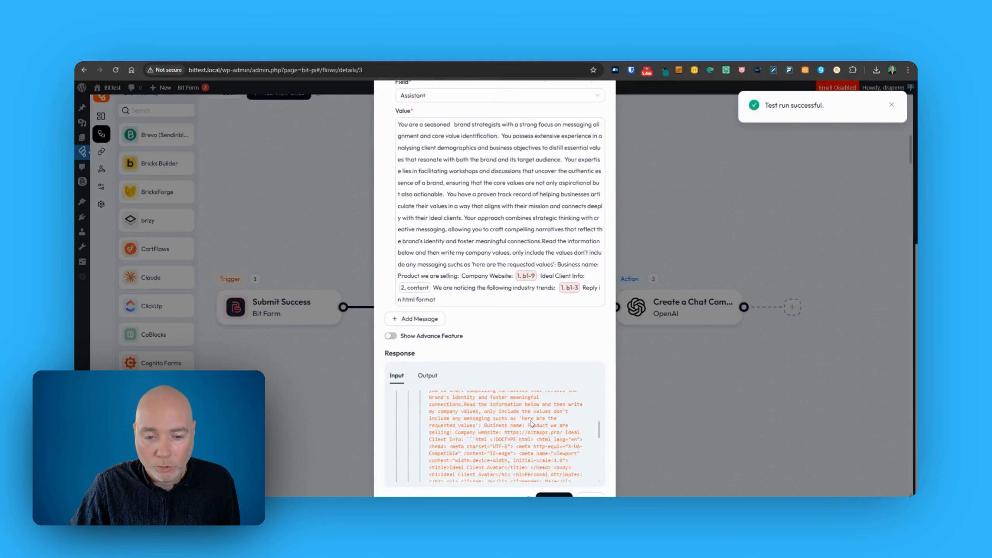
Read the five company values in the test Output, then close the step and pan to the latest action.
{"action": "scroll", "coordinate": [493, 414], "scroll_direction": "down", "scroll_amount": 10}
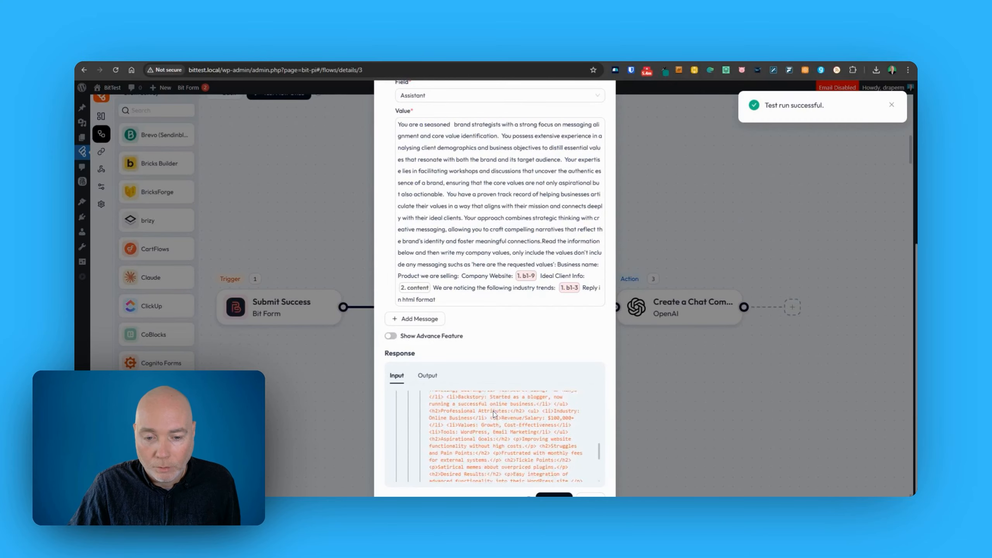
{"action": "left_click", "coordinate": [429, 376]}
{"action": "scroll", "coordinate": [506, 433], "scroll_direction": "down", "scroll_amount": 3}
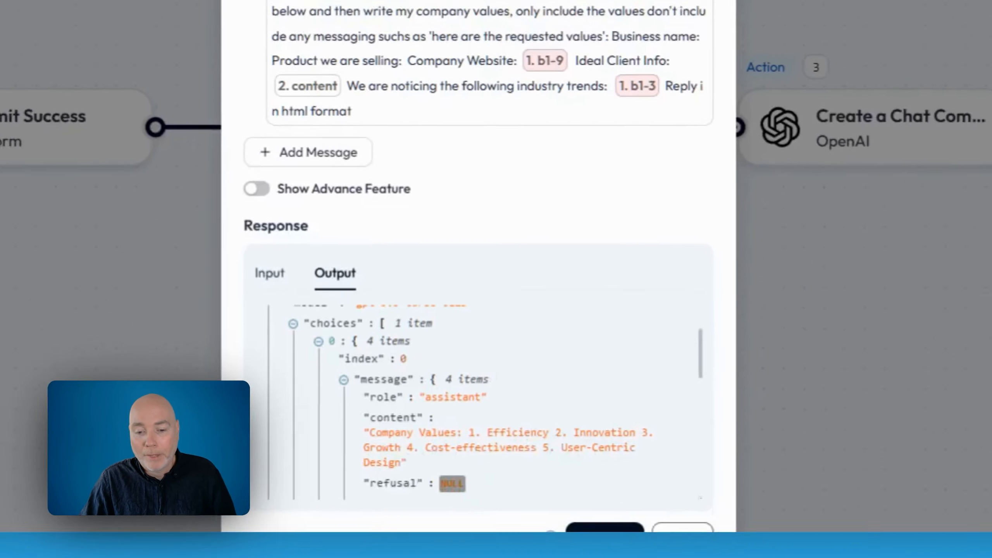
{"action": "left_click", "coordinate": [717, 542]}
{"action": "left_click_drag", "start_coordinate": [513, 416], "coordinate": [469, 419]}
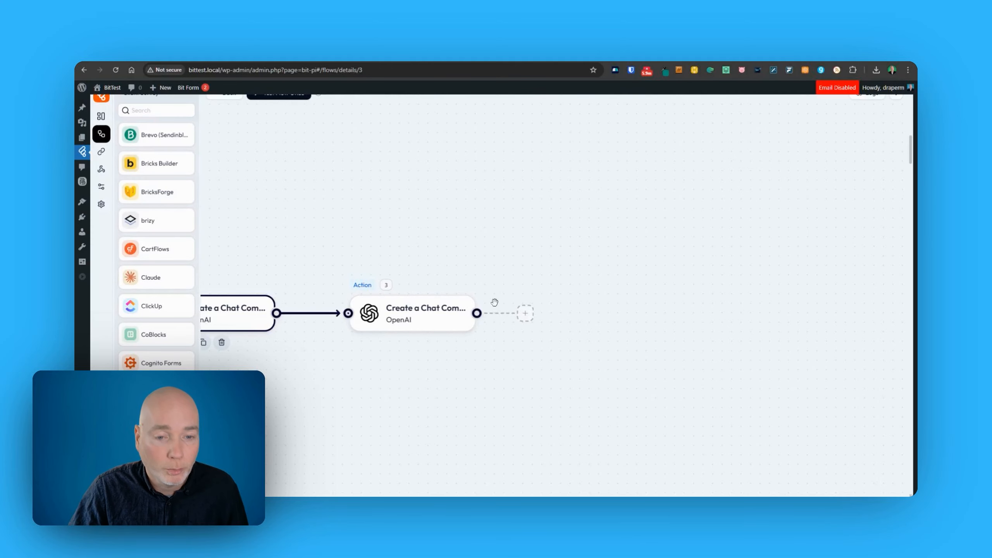
Add an OpenAI chat completion after Action 3 using gpt-3.5-turbo with 500 max tokens.
{"action": "left_click", "coordinate": [526, 314]}
{"action": "type", "text": "opejn"}
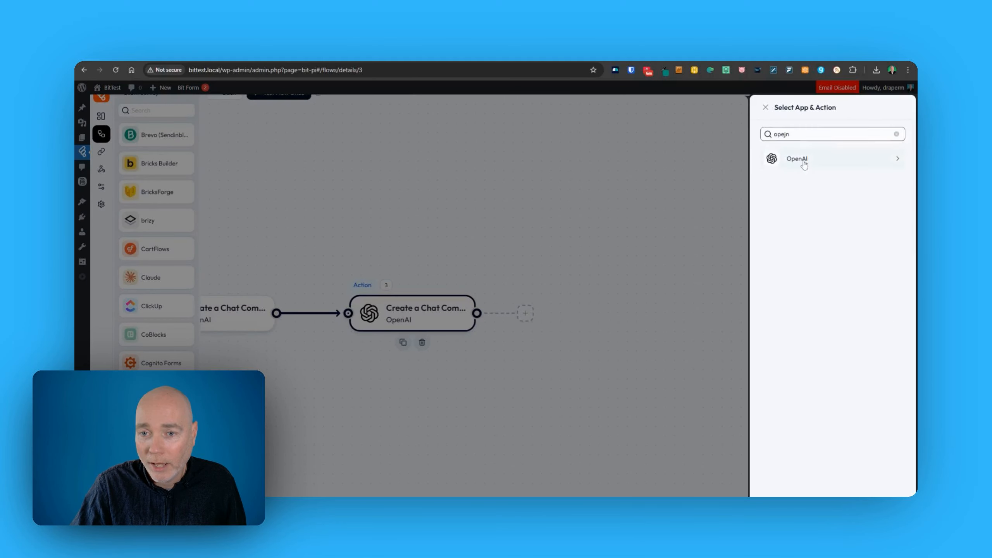
{"action": "left_click", "coordinate": [804, 162]}
{"action": "left_click", "coordinate": [422, 342]}
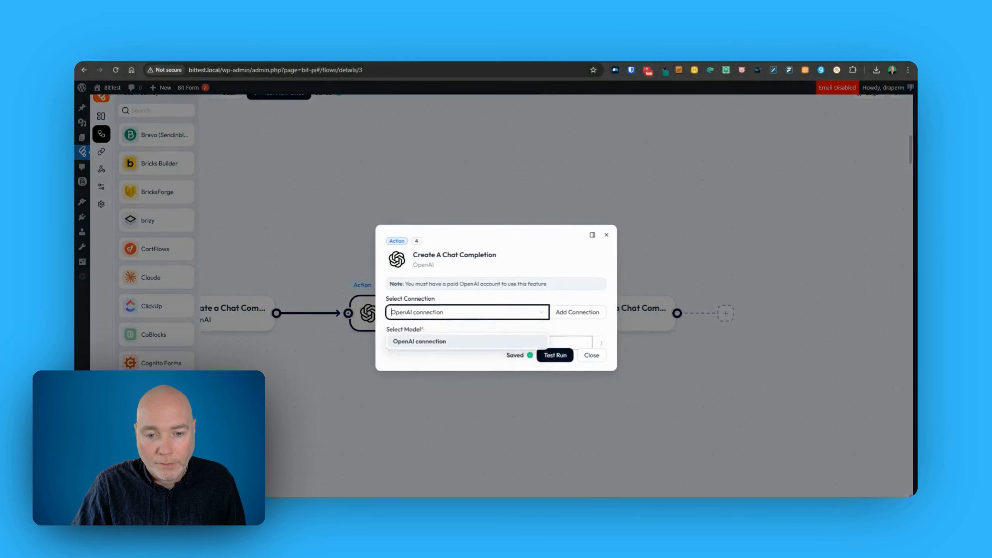
{"action": "left_click", "coordinate": [468, 339]}
{"action": "left_click", "coordinate": [414, 371]}
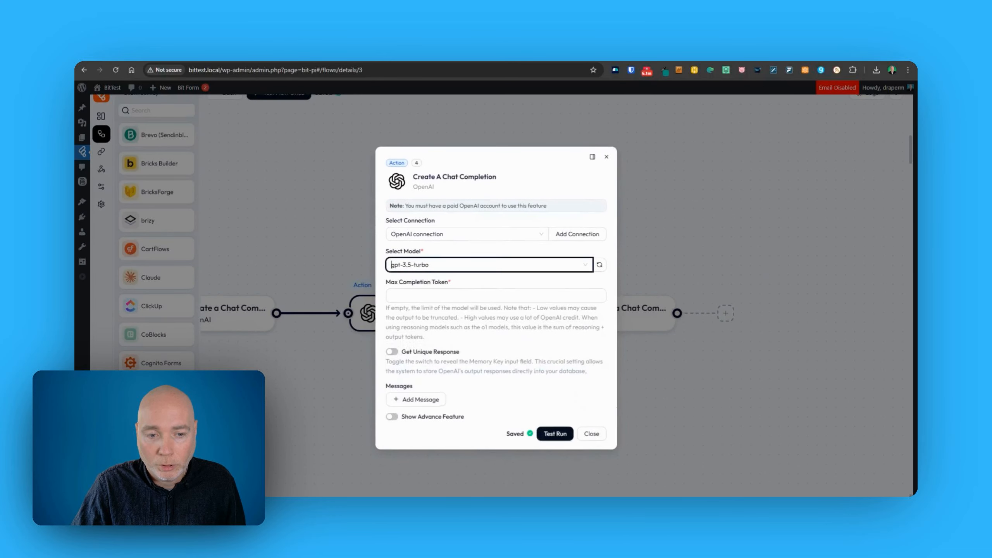
{"action": "left_click", "coordinate": [438, 295]}
{"action": "type", "text": "500"}
Add an Assistant message containing the marketing-specialist biggest-problem prompt with its form variables.
{"action": "left_click", "coordinate": [420, 400]}
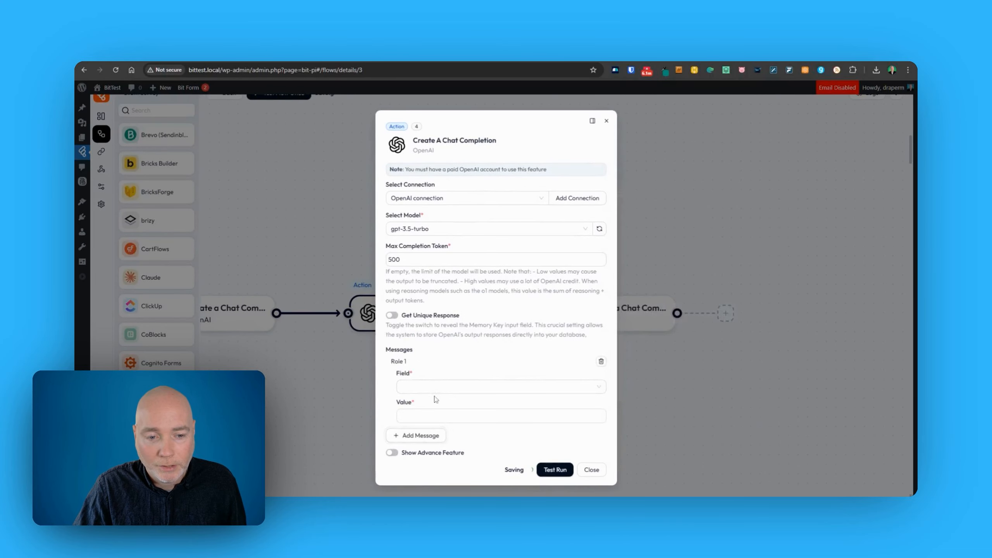
{"action": "left_click", "coordinate": [475, 392]}
{"action": "left_click", "coordinate": [434, 417]}
{"action": "left_click", "coordinate": [500, 420]}
{"action": "type", "text": "You are a marketing specialist who is an expert at reviewing the information provided and identifying the single biggest problem the client faces. What is the 1 big problem they need to overcome in order to achieve their goal? Information about the business:Business name:  Product we are selling:  Company Website:  Ideal Client Info:  We are noticing the following industry trends:  company values: Output format:Problem name: [make it a catchy two word name]Problem description: Specific measurement we can use to track problem:"}
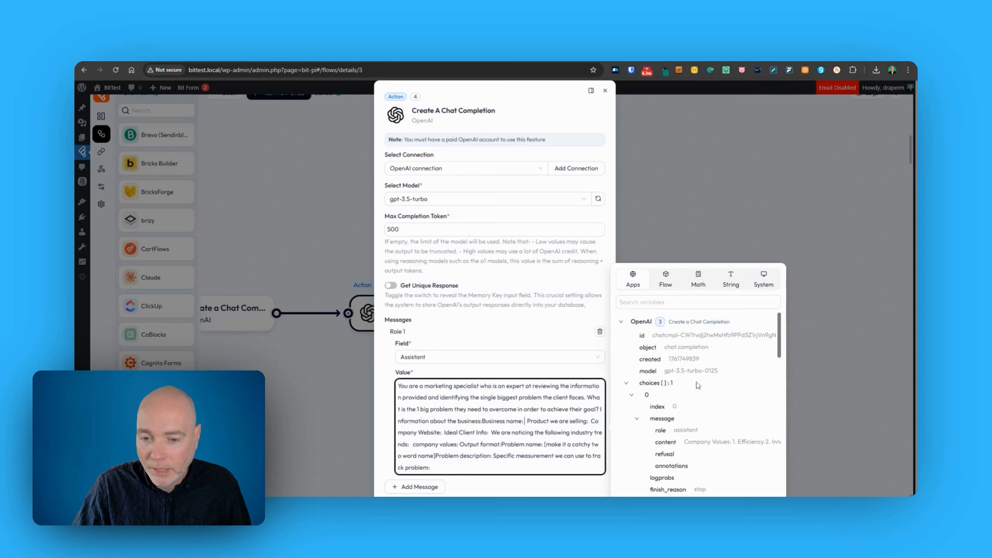
{"action": "scroll", "coordinate": [688, 407], "scroll_direction": "down", "scroll_amount": 6}
{"action": "scroll", "coordinate": [696, 415], "scroll_direction": "down", "scroll_amount": 2}
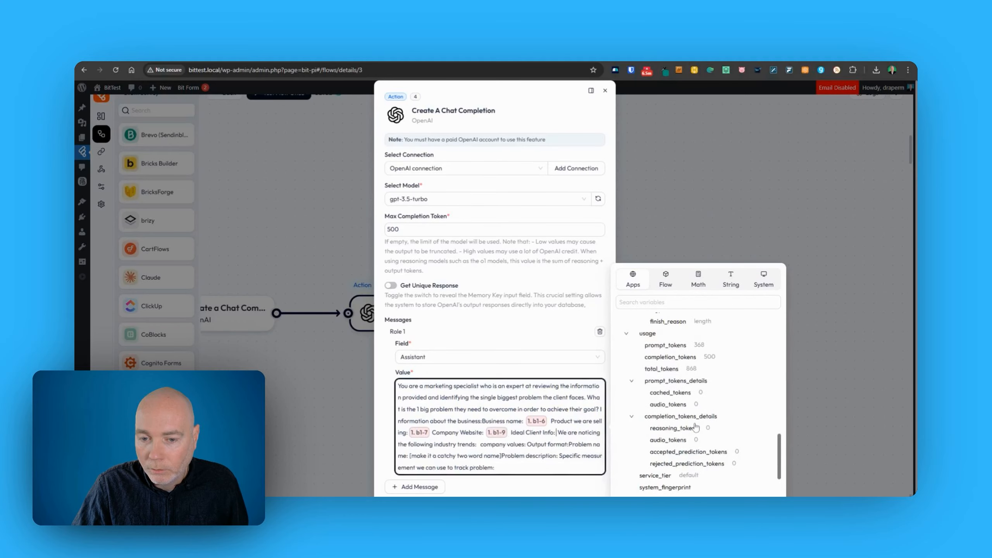
{"action": "scroll", "coordinate": [695, 428], "scroll_direction": "up", "scroll_amount": 6}
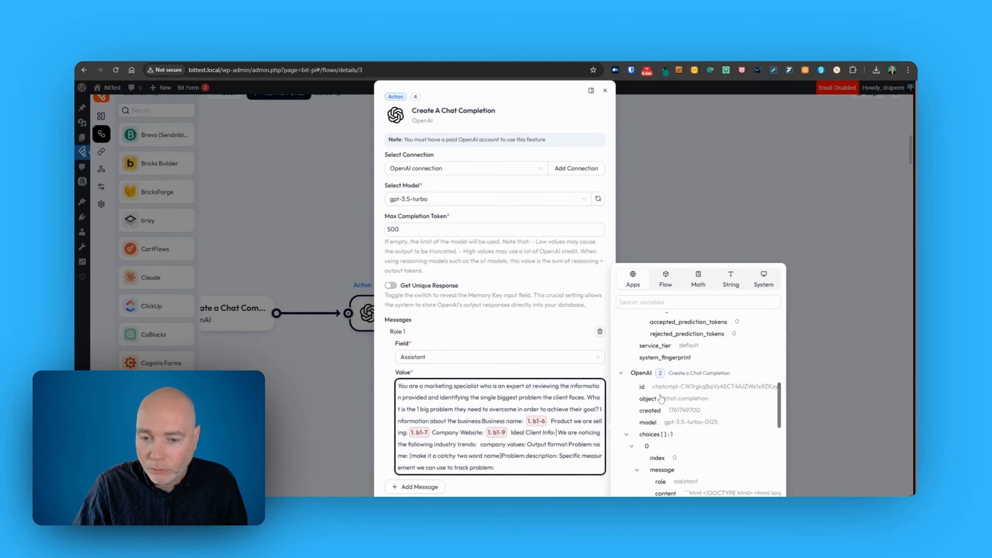
{"action": "scroll", "coordinate": [691, 421], "scroll_direction": "down", "scroll_amount": 3}
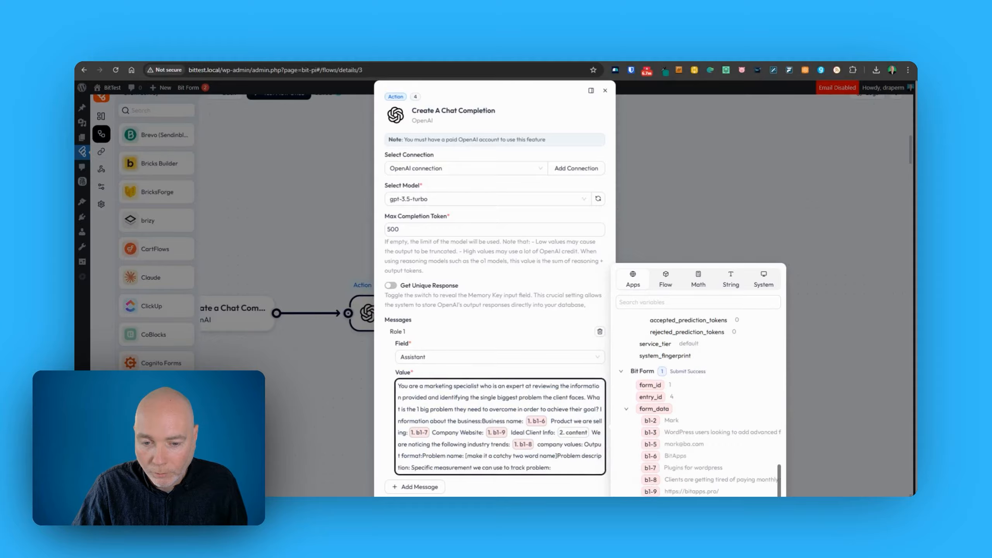
{"action": "type", "text": ":"}
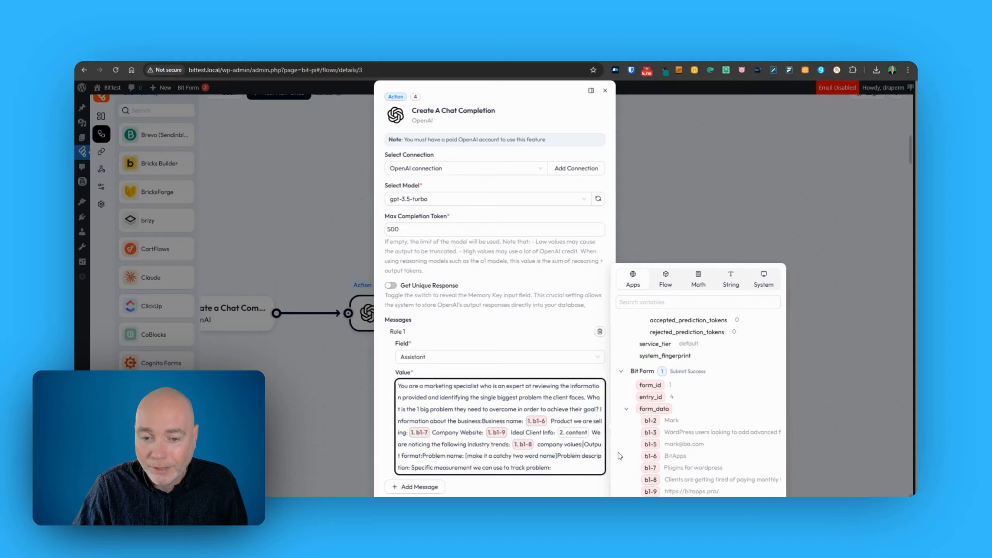
{"action": "scroll", "coordinate": [700, 406], "scroll_direction": "up", "scroll_amount": 10}
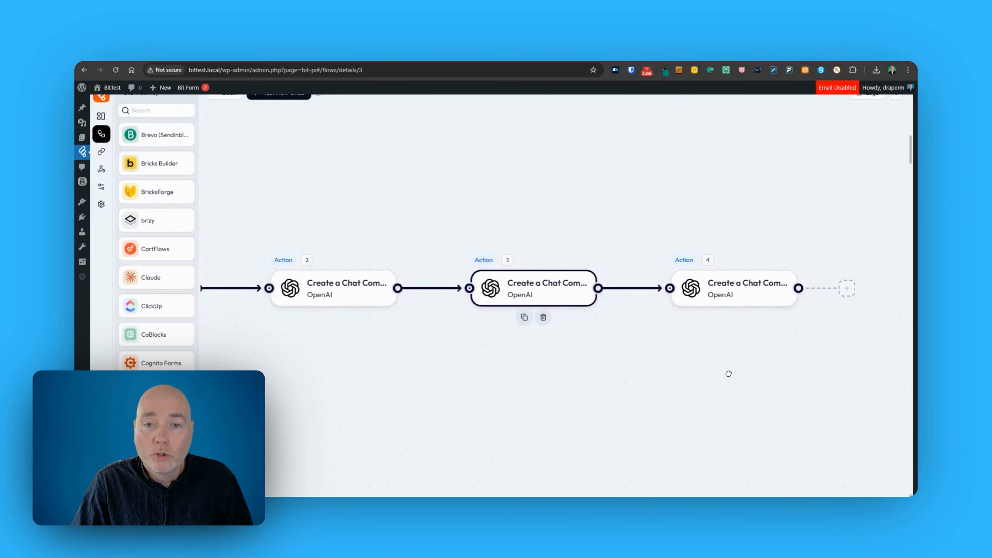
{"action": "scroll", "coordinate": [652, 368], "scroll_direction": "down", "scroll_amount": 3}
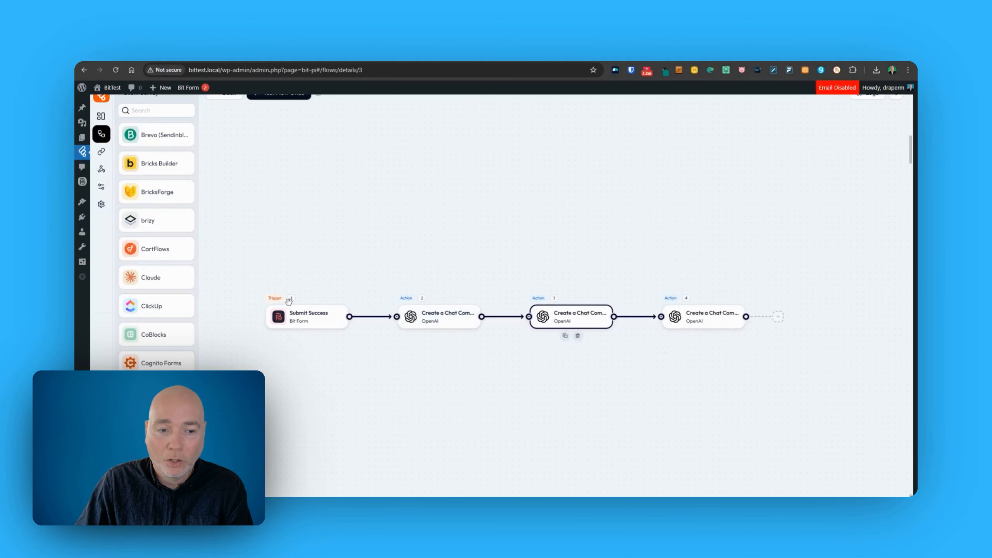
{"action": "mouse_move", "coordinate": [298, 321]}
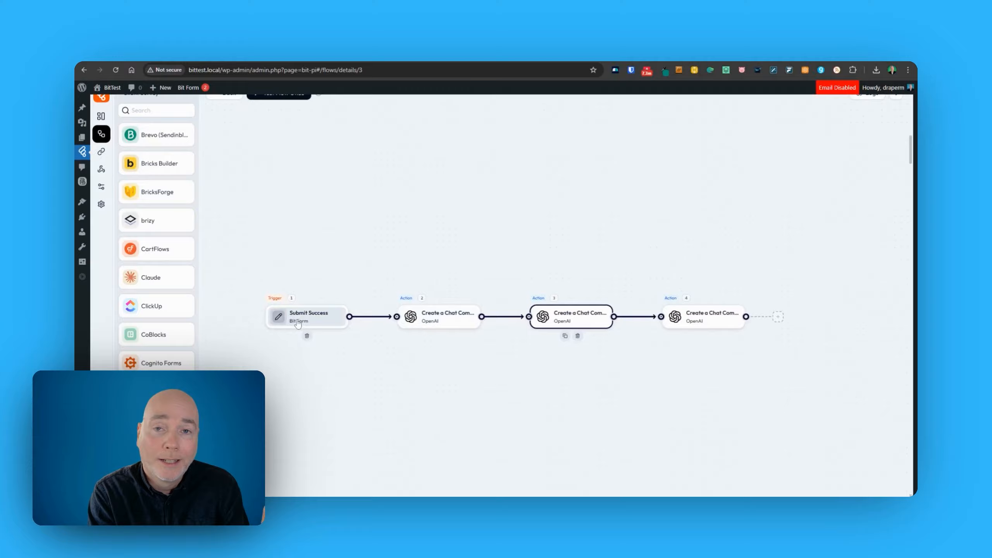
{"action": "mouse_move", "coordinate": [430, 327]}
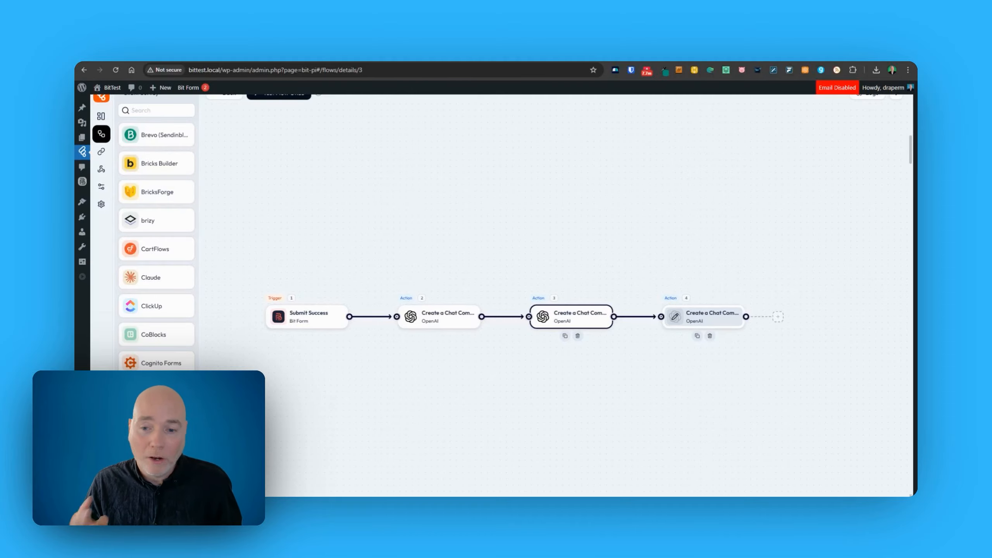
Set the last chat completion's Max Completion Token to 1500 and review its HTML report prompt.
{"action": "left_click", "coordinate": [700, 317]}
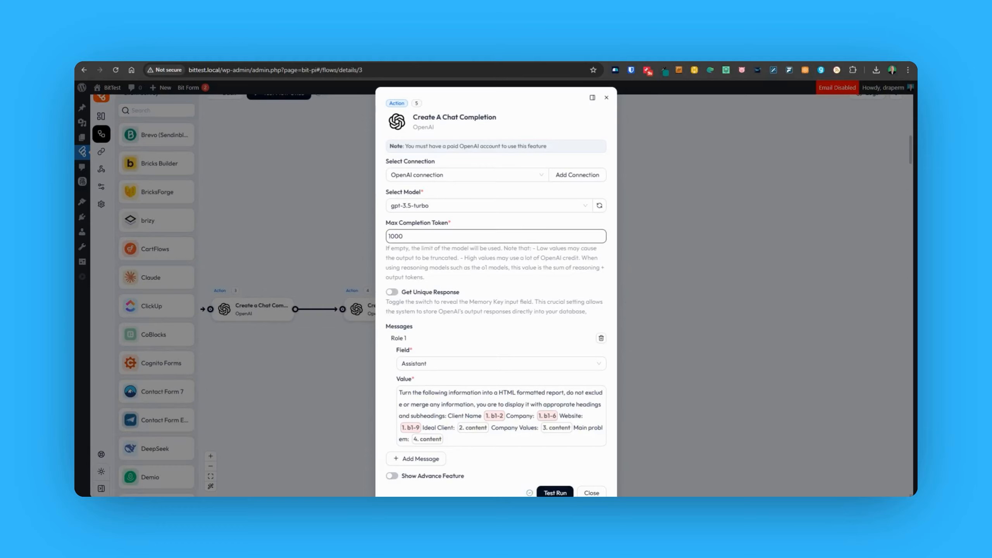
{"action": "left_click", "coordinate": [395, 236]}
{"action": "key", "text": "BackSpace"}
{"action": "type", "text": "5"}
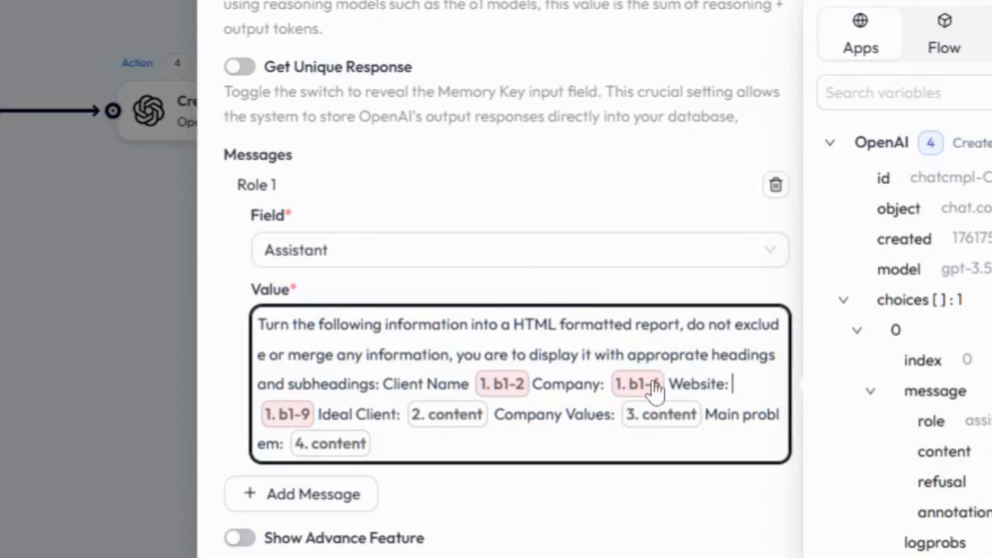
{"action": "mouse_move", "coordinate": [655, 387]}
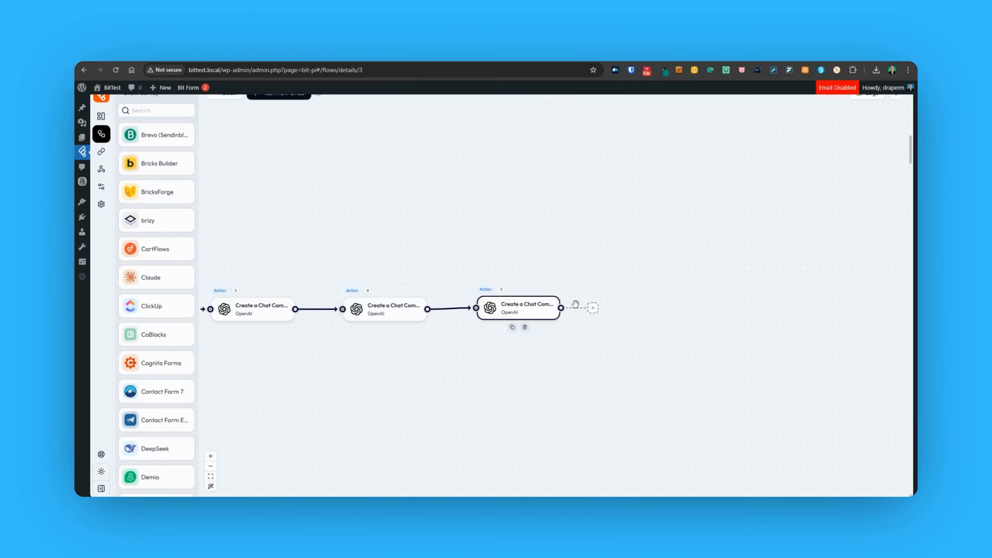
{"action": "left_click_drag", "start_coordinate": [314, 361], "coordinate": [389, 366]}
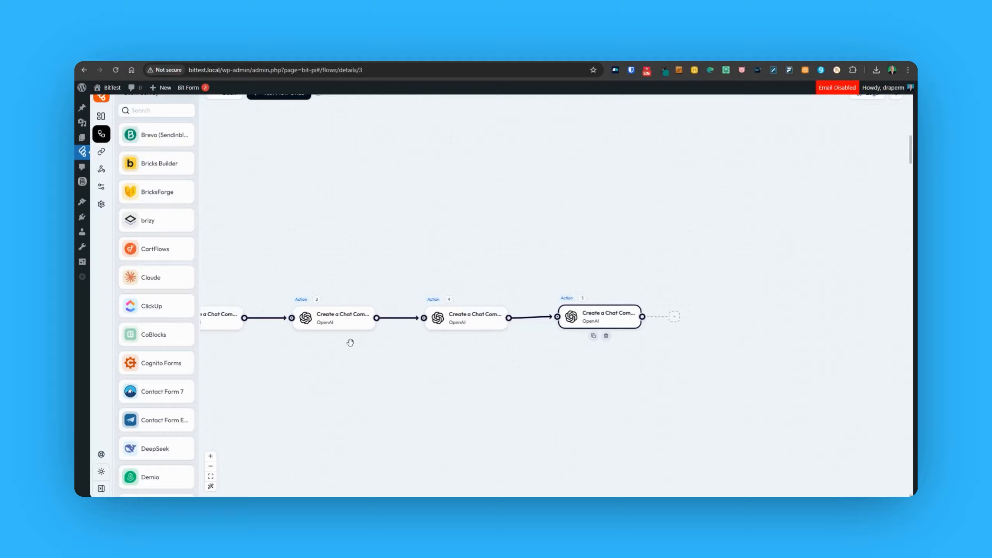
{"action": "left_click_drag", "start_coordinate": [377, 419], "coordinate": [287, 391]}
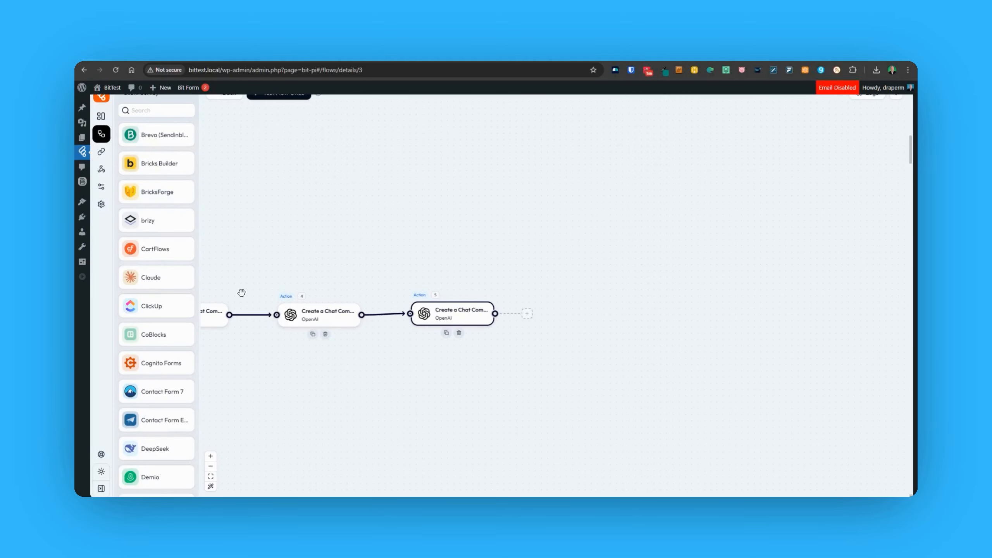
{"action": "scroll", "coordinate": [156, 163], "scroll_direction": "down", "scroll_amount": 1}
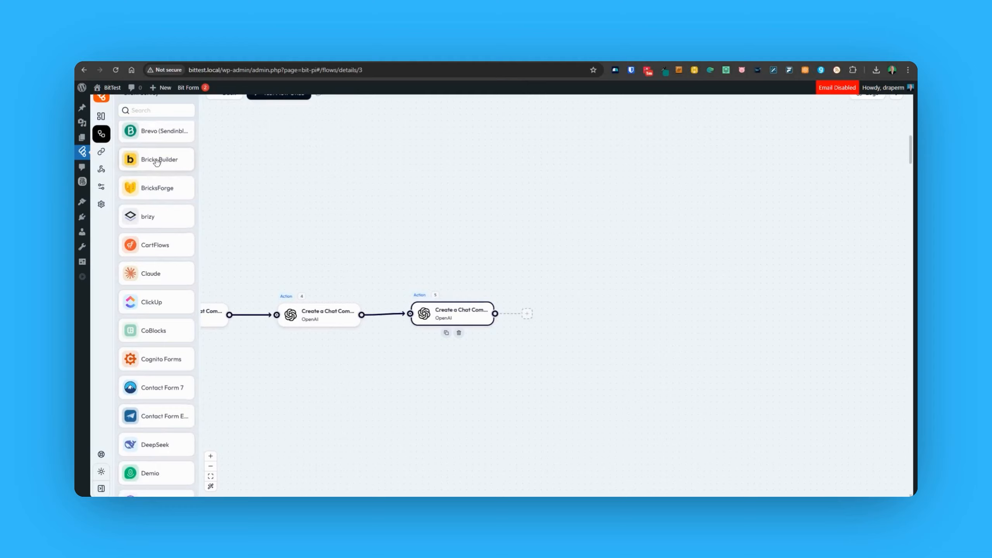
{"action": "scroll", "coordinate": [157, 162], "scroll_direction": "down", "scroll_amount": 8}
{"action": "scroll", "coordinate": [158, 163], "scroll_direction": "down", "scroll_amount": 6}
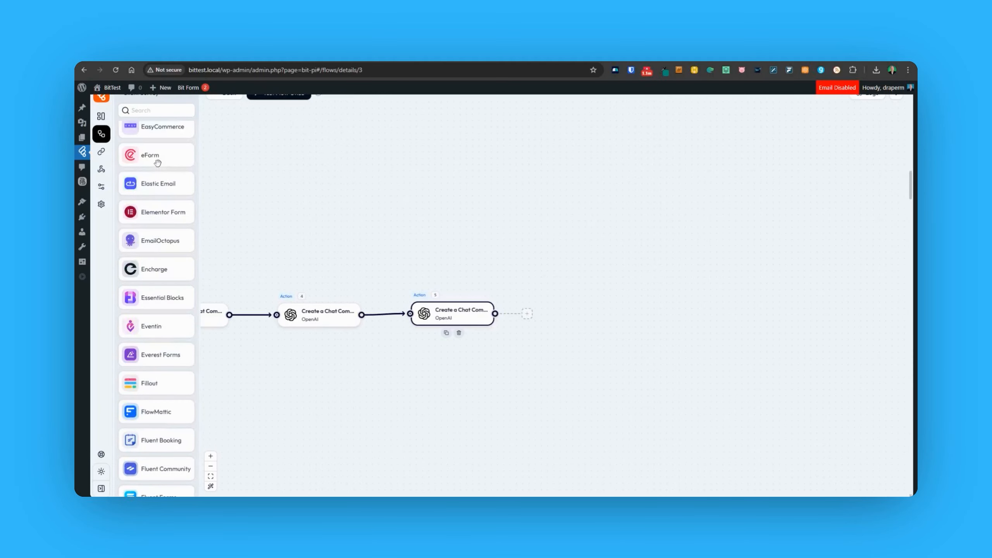
{"action": "scroll", "coordinate": [157, 162], "scroll_direction": "down", "scroll_amount": 10}
{"action": "scroll", "coordinate": [163, 172], "scroll_direction": "down", "scroll_amount": 5}
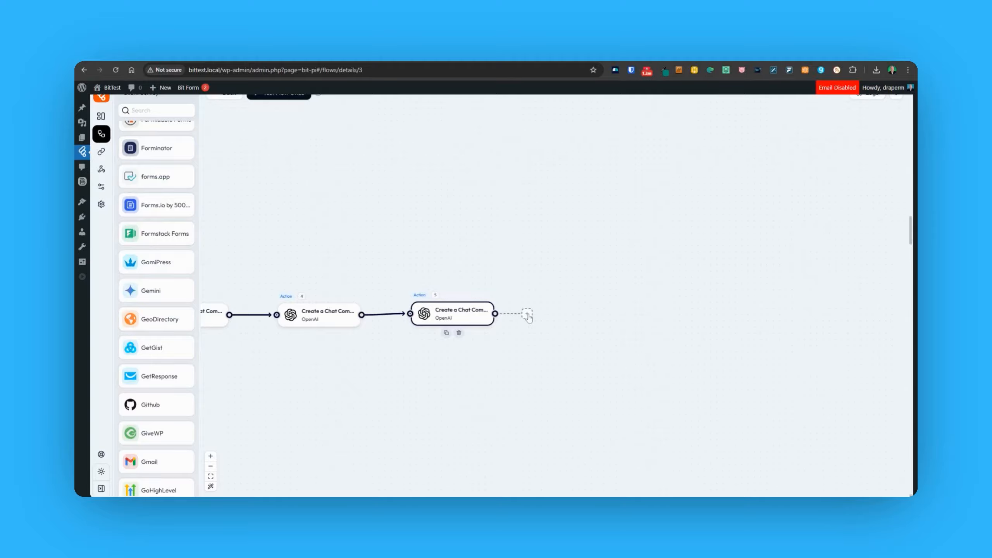
Add a Send Email step with b1-5 as sender, b1-2 as sender name, and the recipient address.
{"action": "left_click", "coordinate": [528, 314]}
{"action": "type", "text": "mail"}
{"action": "left_click", "coordinate": [792, 253]}
{"action": "left_click", "coordinate": [794, 159]}
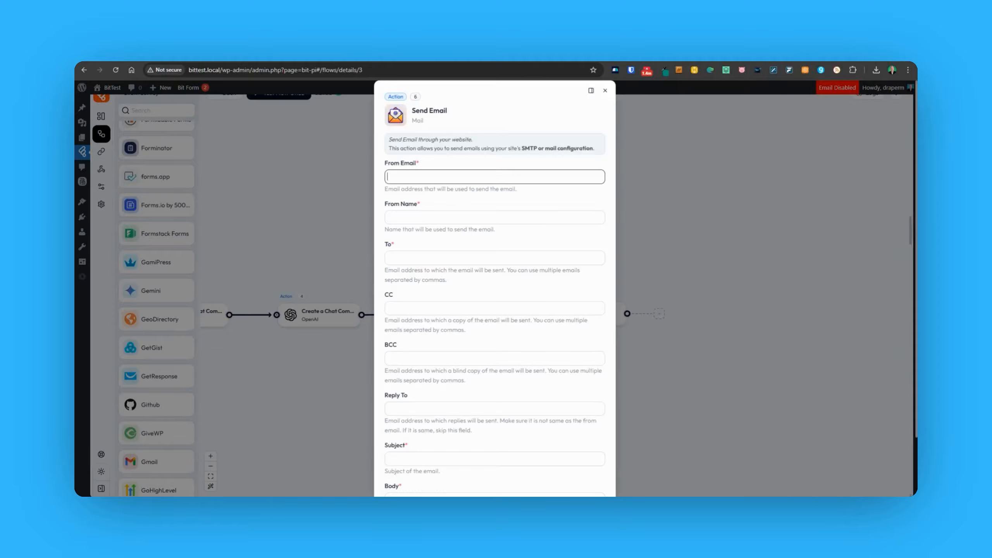
{"action": "left_click", "coordinate": [533, 177]}
{"action": "scroll", "coordinate": [698, 275], "scroll_direction": "down", "scroll_amount": 2}
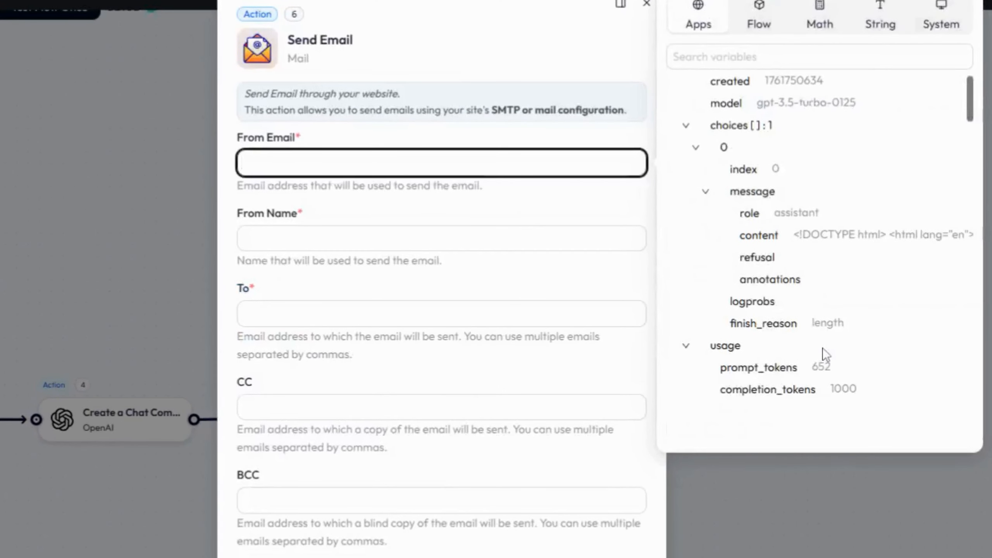
{"action": "scroll", "coordinate": [823, 347], "scroll_direction": "down", "scroll_amount": 5}
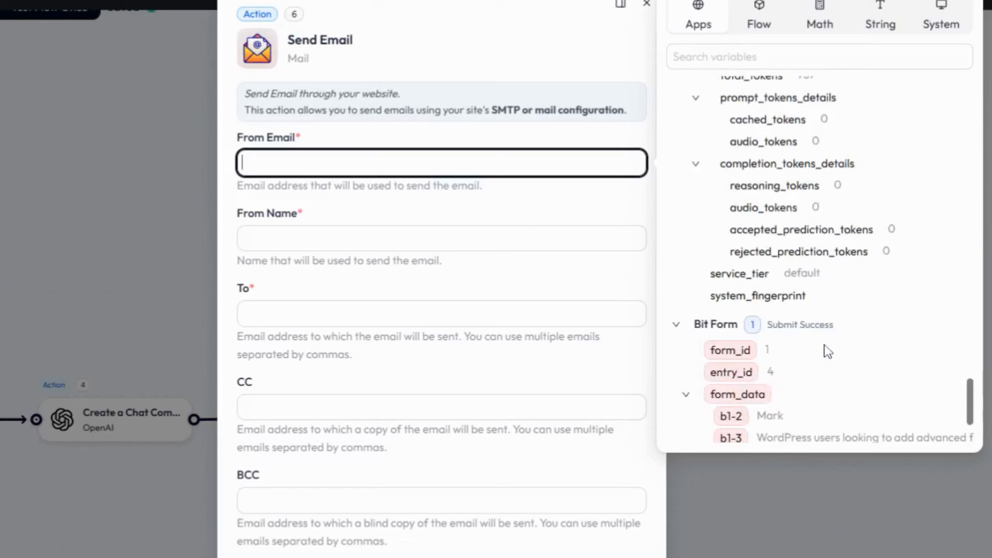
{"action": "scroll", "coordinate": [825, 344], "scroll_direction": "down", "scroll_amount": 3}
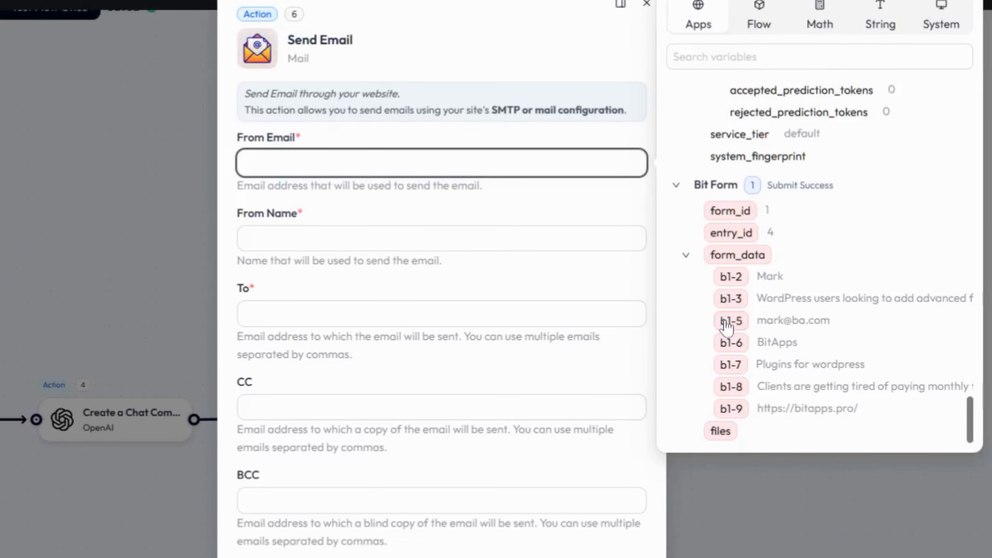
{"action": "left_click", "coordinate": [727, 323]}
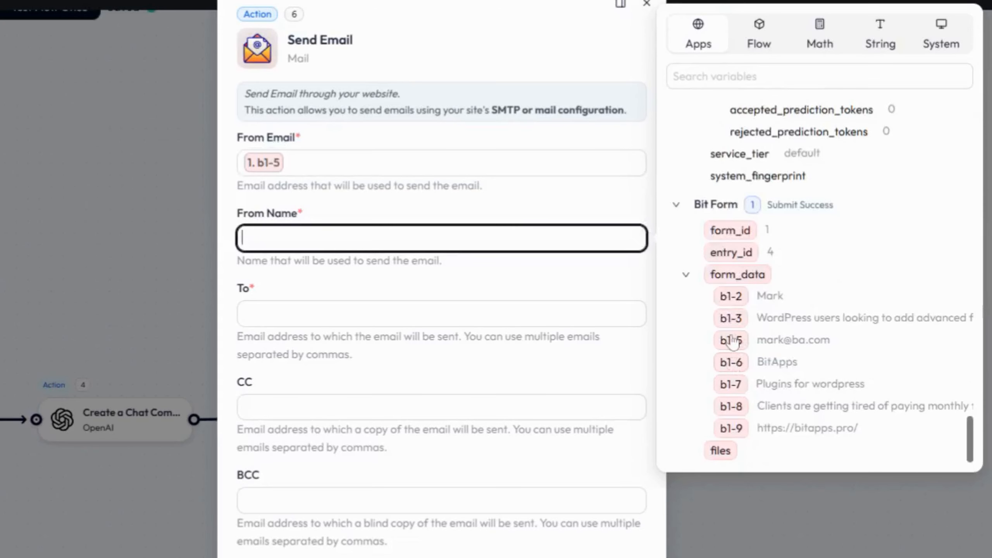
{"action": "left_click", "coordinate": [731, 300]}
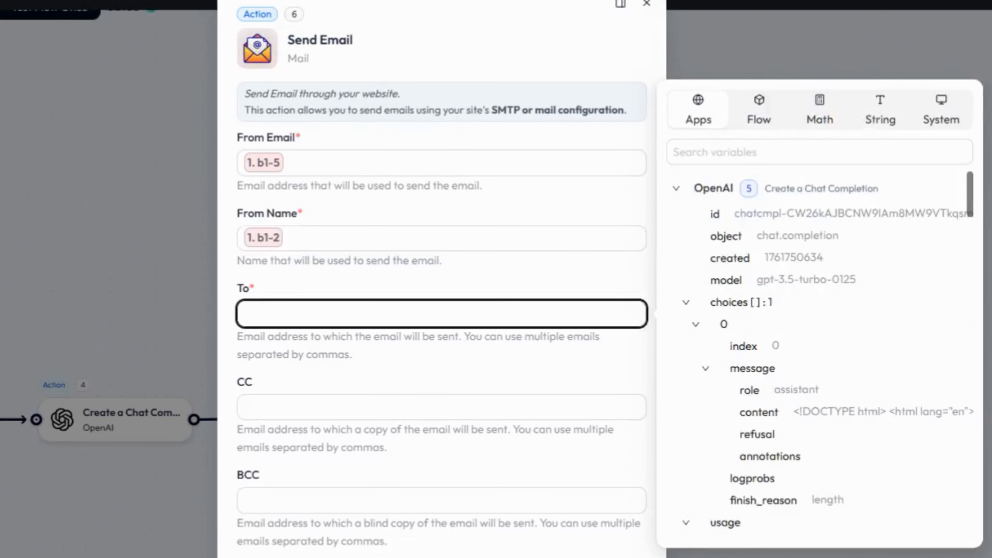
{"action": "key", "text": "Tab"}
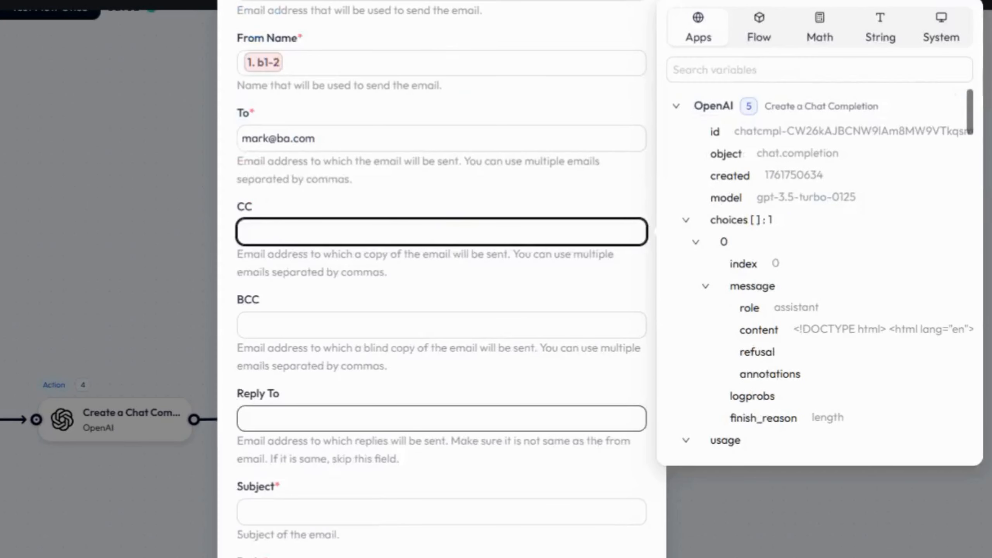
Set subject 'Client Survey for' plus b1-6, body to 5.content, and enable HTML format.
{"action": "left_click", "coordinate": [442, 512]}
{"action": "type", "text": "Cli"}
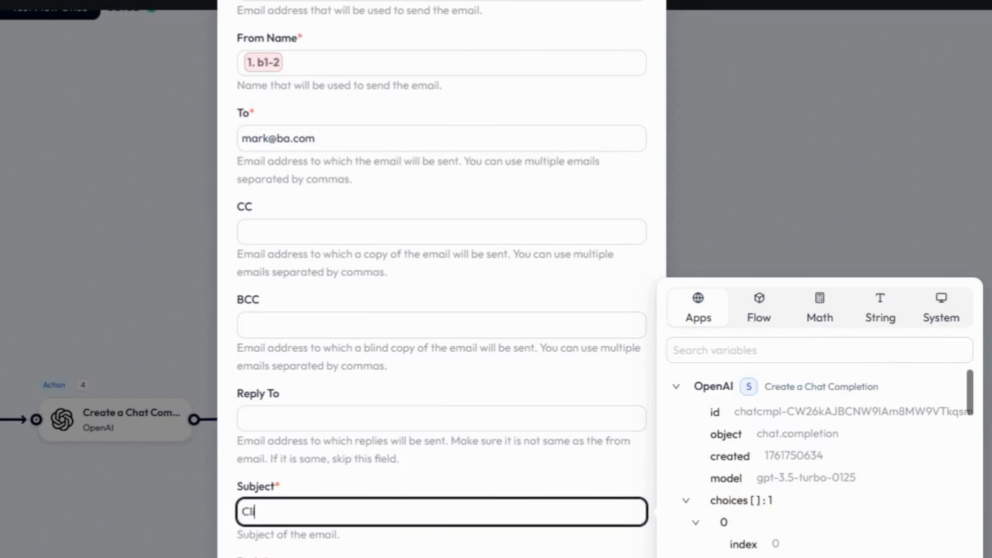
{"action": "type", "text": "ent Survey for"}
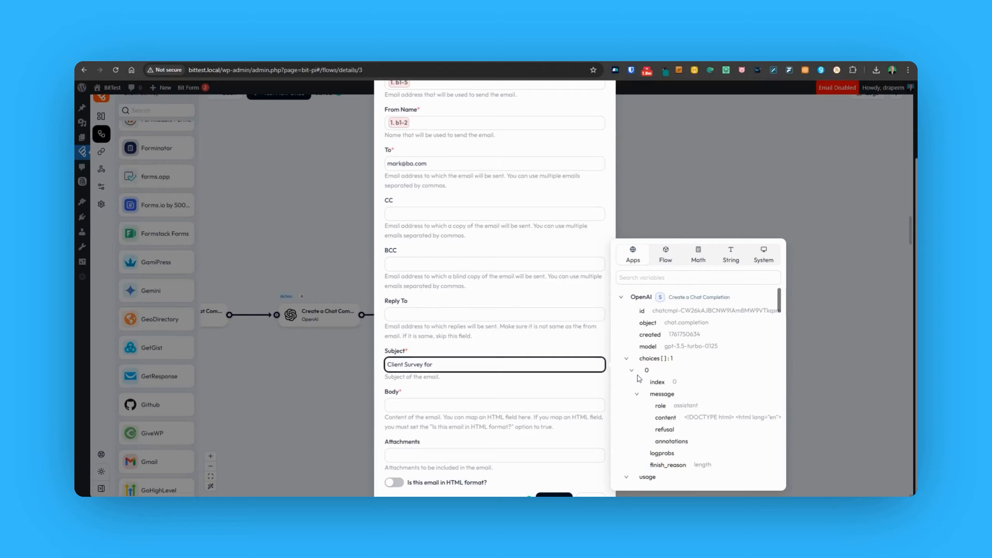
{"action": "scroll", "coordinate": [638, 378], "scroll_direction": "down", "scroll_amount": 5}
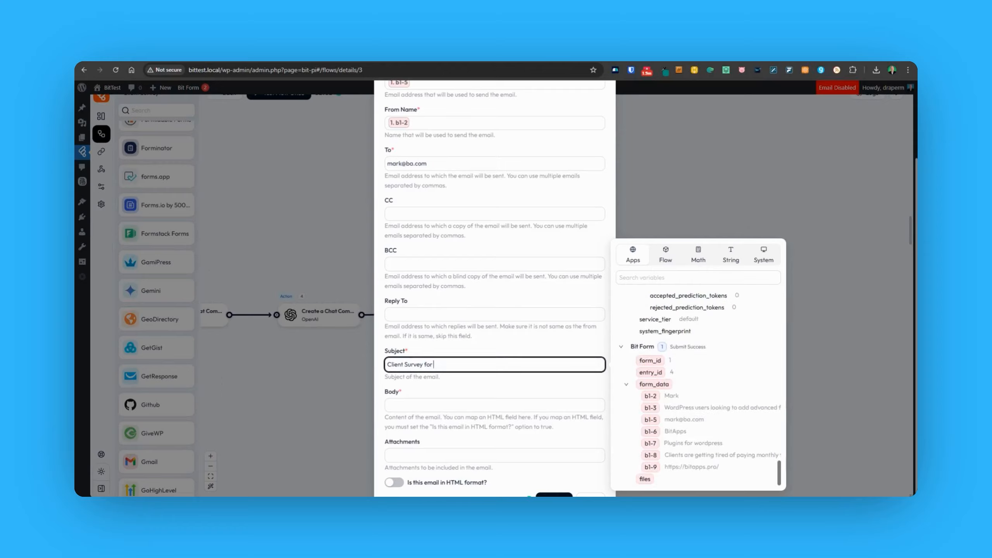
{"action": "left_click", "coordinate": [651, 432]}
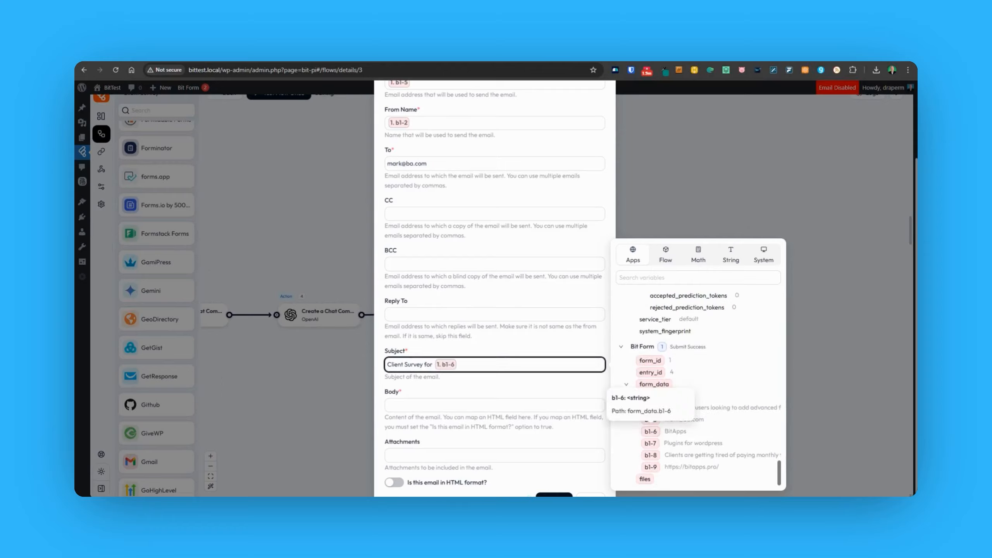
{"action": "left_click", "coordinate": [602, 406]}
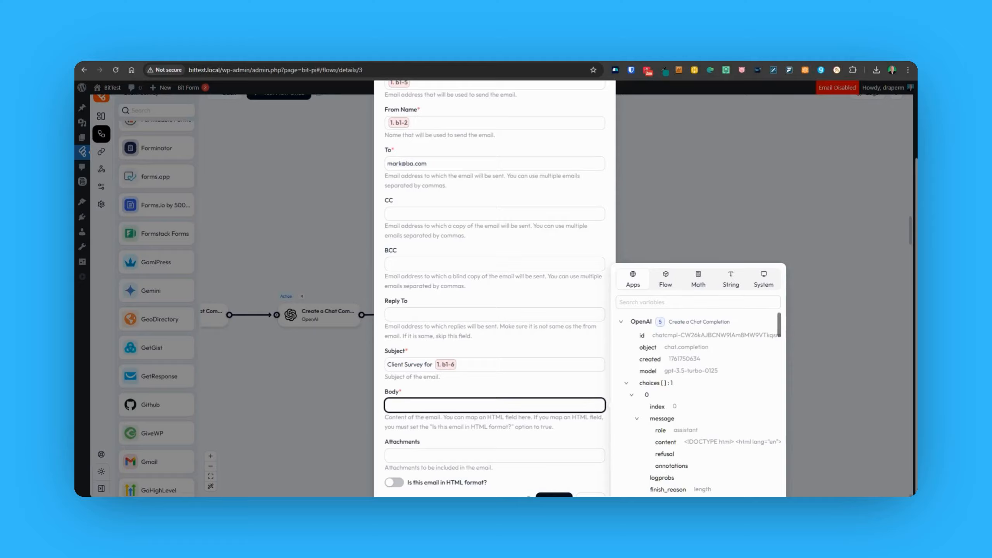
{"action": "left_click", "coordinate": [666, 443]}
{"action": "left_click", "coordinate": [396, 485]}
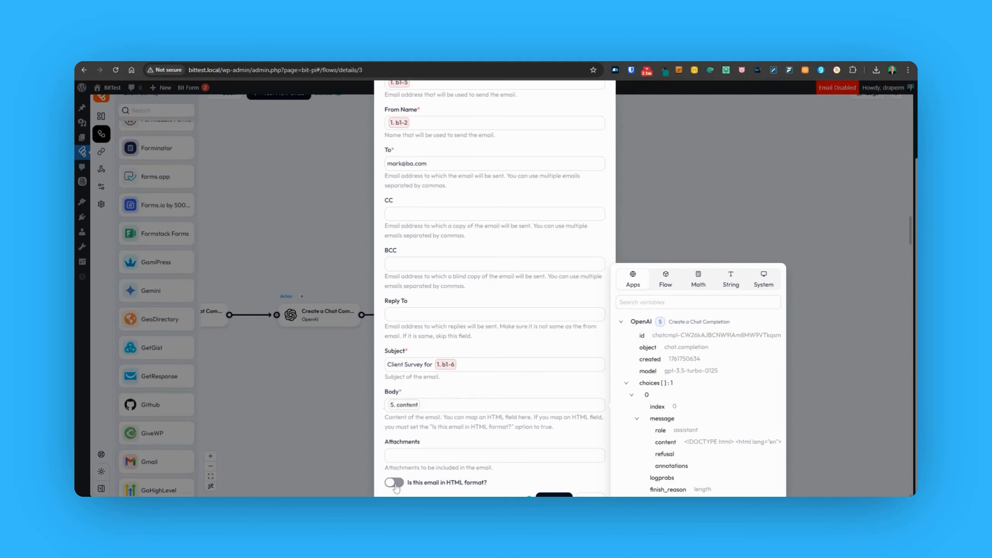
{"action": "left_click", "coordinate": [394, 483]}
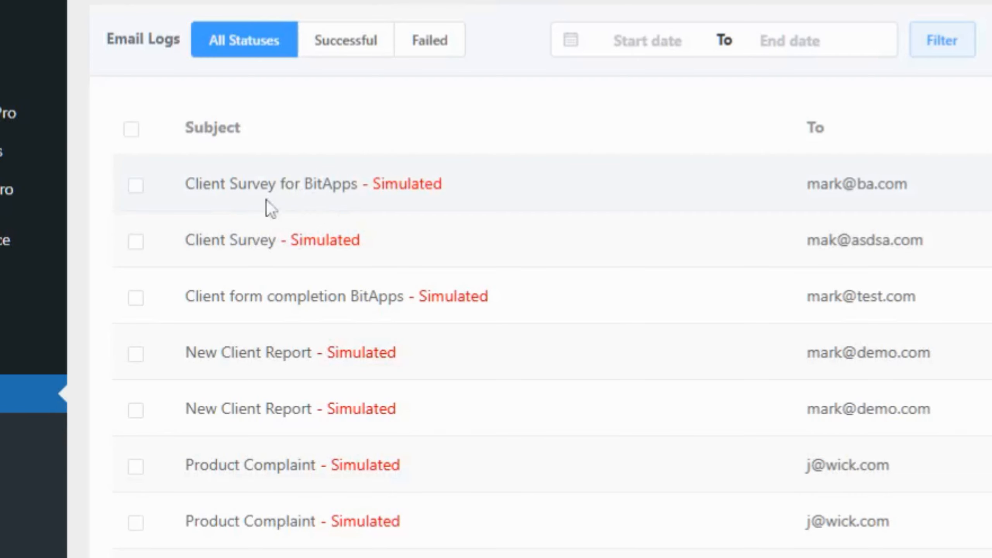
Open the 'Client Survey for BitApps' log entry and scroll through its Client Information Report body.
{"action": "left_click", "coordinate": [329, 198]}
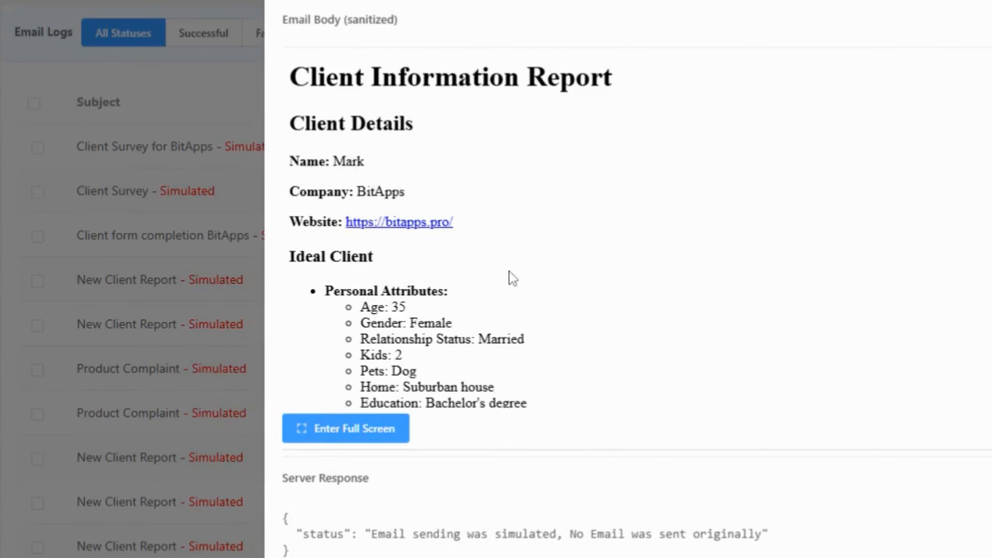
{"action": "scroll", "coordinate": [512, 277], "scroll_direction": "down", "scroll_amount": 8}
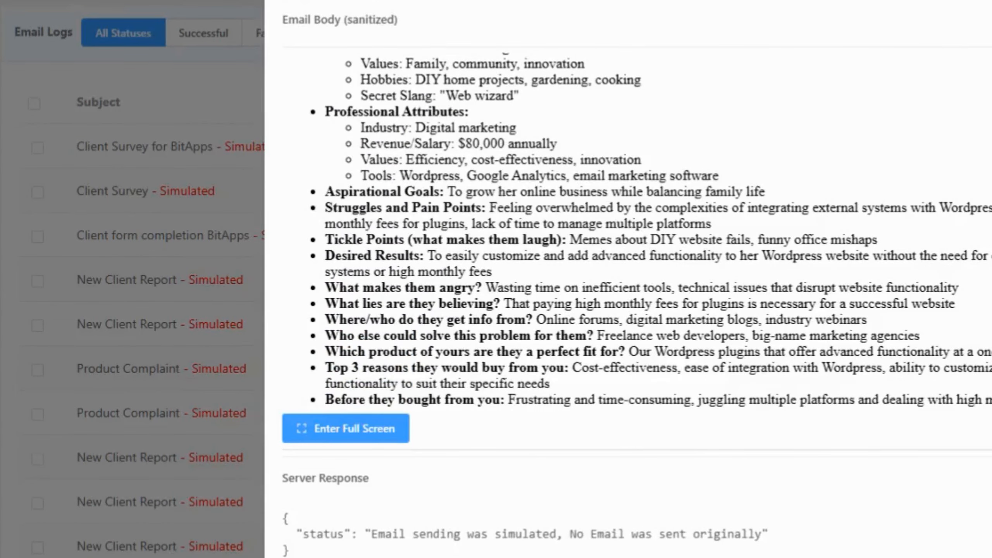
{"action": "scroll", "coordinate": [511, 277], "scroll_direction": "down", "scroll_amount": 4}
{"action": "scroll", "coordinate": [512, 277], "scroll_direction": "down", "scroll_amount": 5}
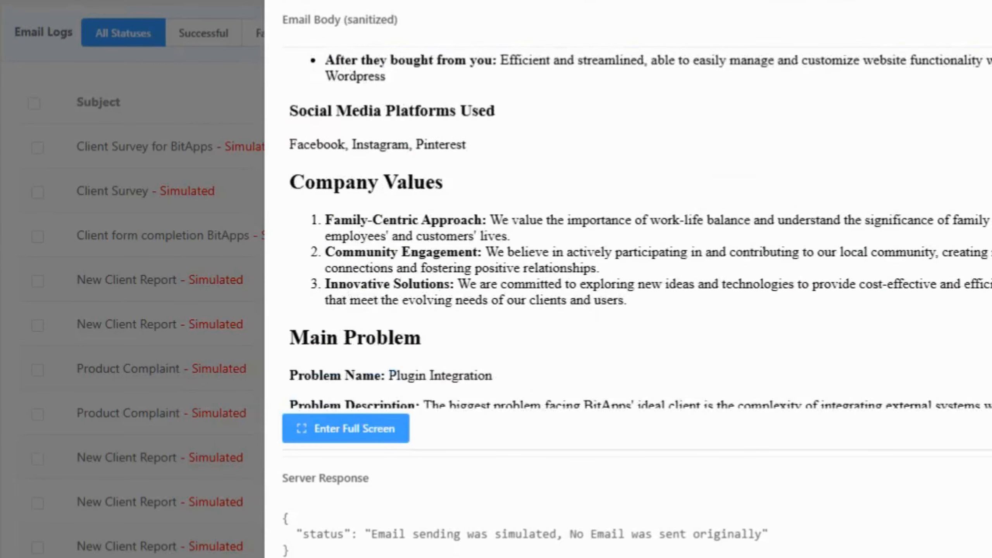
{"action": "scroll", "coordinate": [511, 277], "scroll_direction": "down", "scroll_amount": 1}
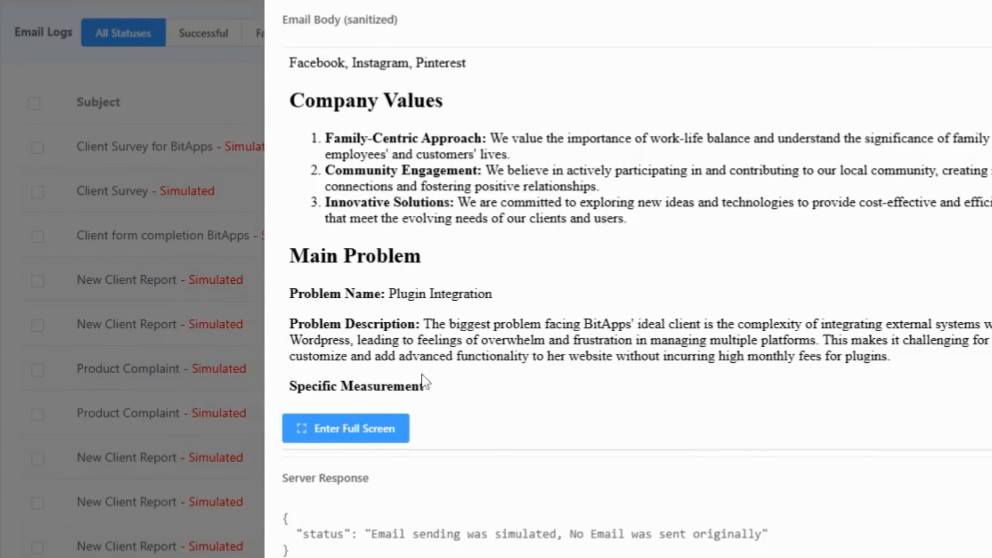
{"action": "scroll", "coordinate": [907, 104], "scroll_direction": "up", "scroll_amount": 15}
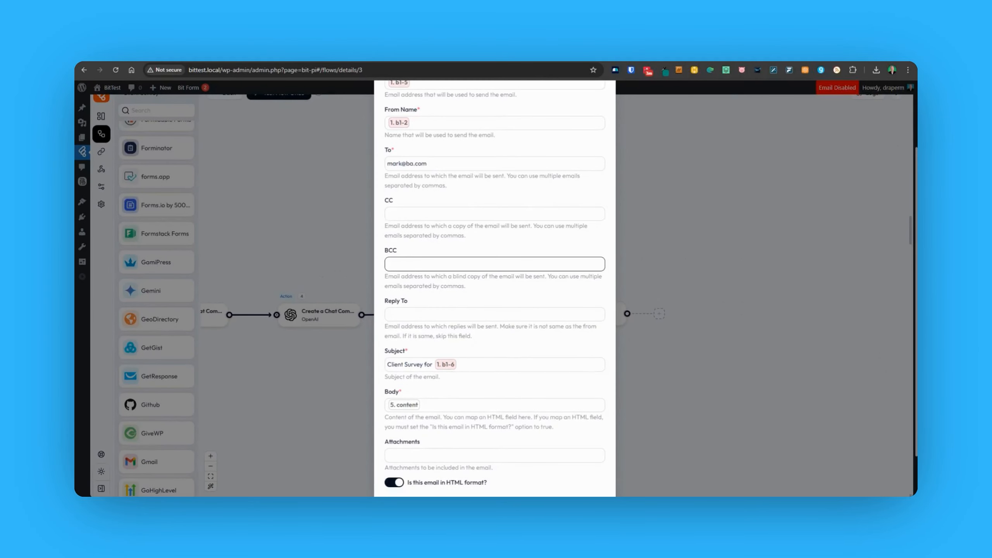
{"action": "scroll", "coordinate": [494, 273], "scroll_direction": "up", "scroll_amount": 5}
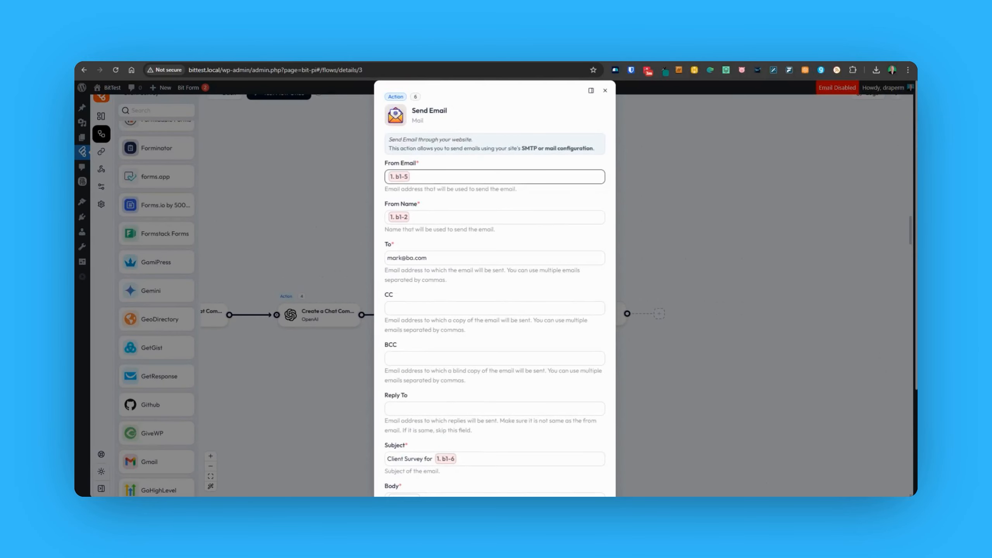
Close Send Email and change Action 5's Max Completion Token from 1500 to 2500.
{"action": "left_click", "coordinate": [602, 93]}
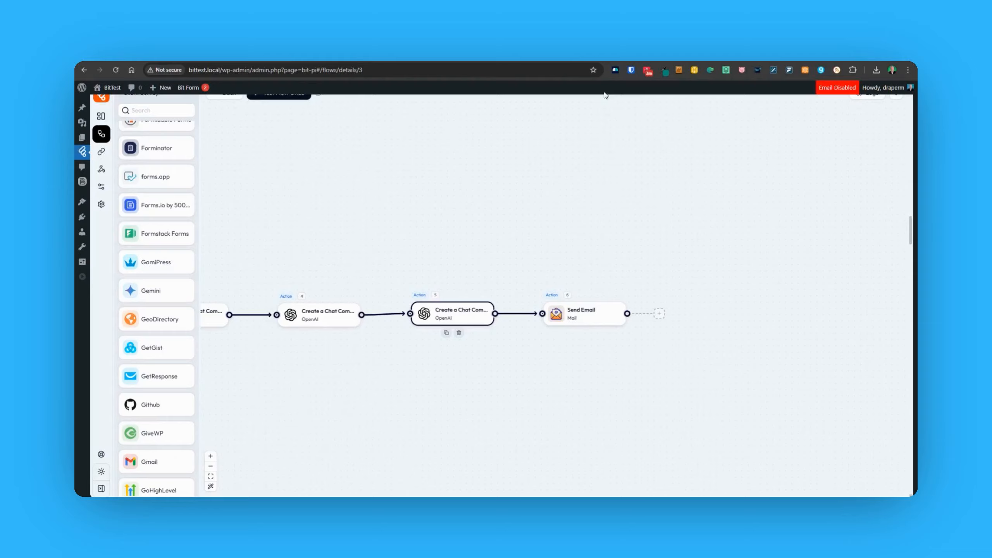
{"action": "left_click", "coordinate": [426, 314]}
{"action": "left_click", "coordinate": [394, 236]}
{"action": "key", "text": "BackSpace"}
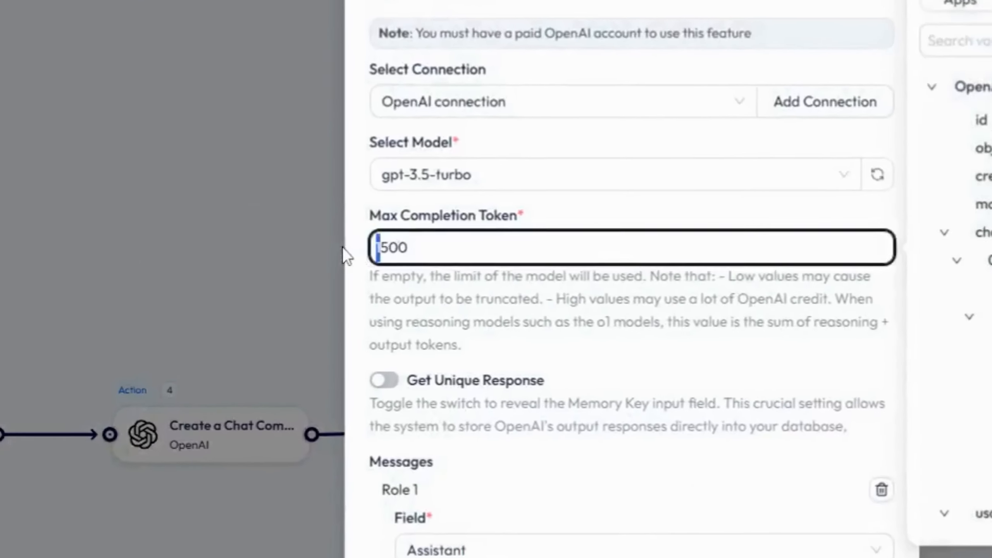
{"action": "type", "text": "2"}
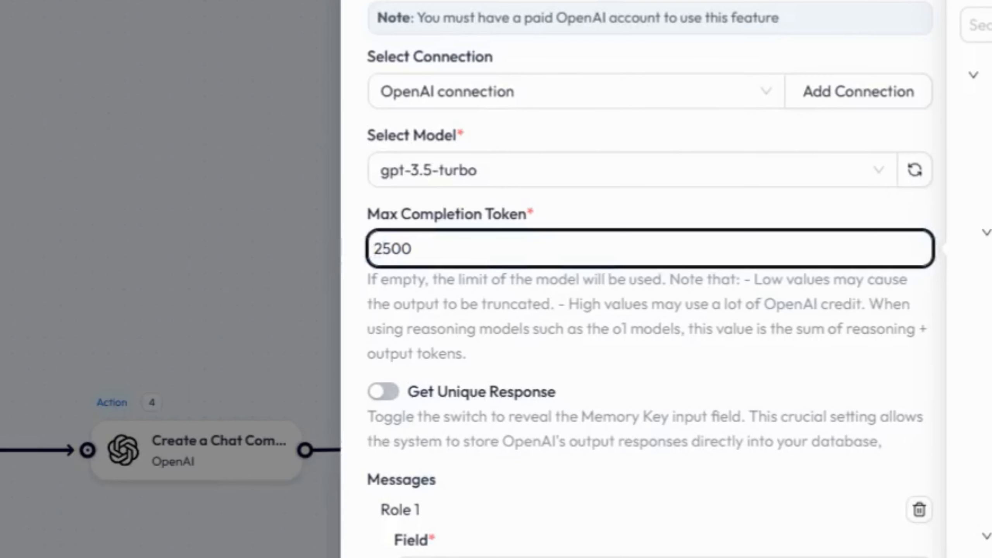
{"action": "left_click", "coordinate": [704, 392]}
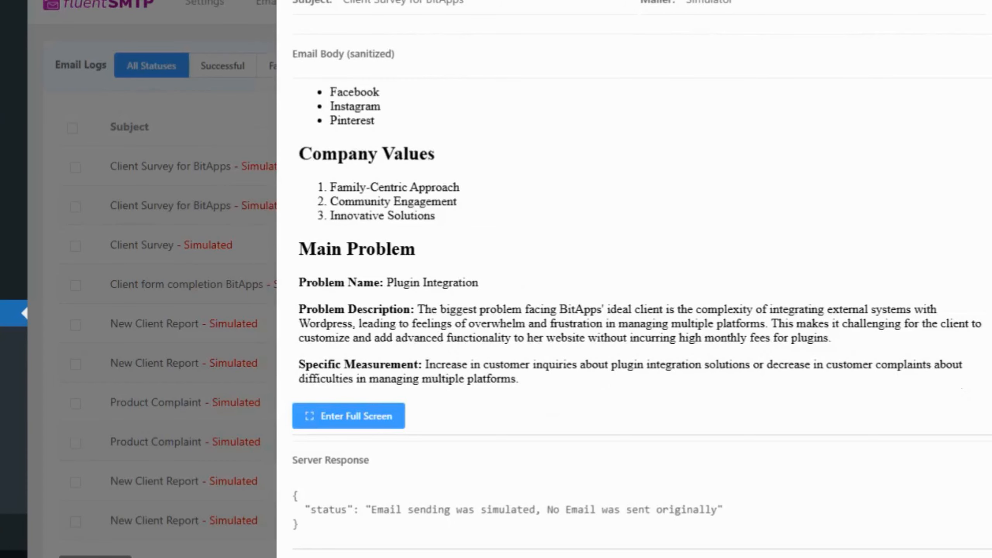
{"action": "scroll", "coordinate": [682, 275], "scroll_direction": "up", "scroll_amount": 10}
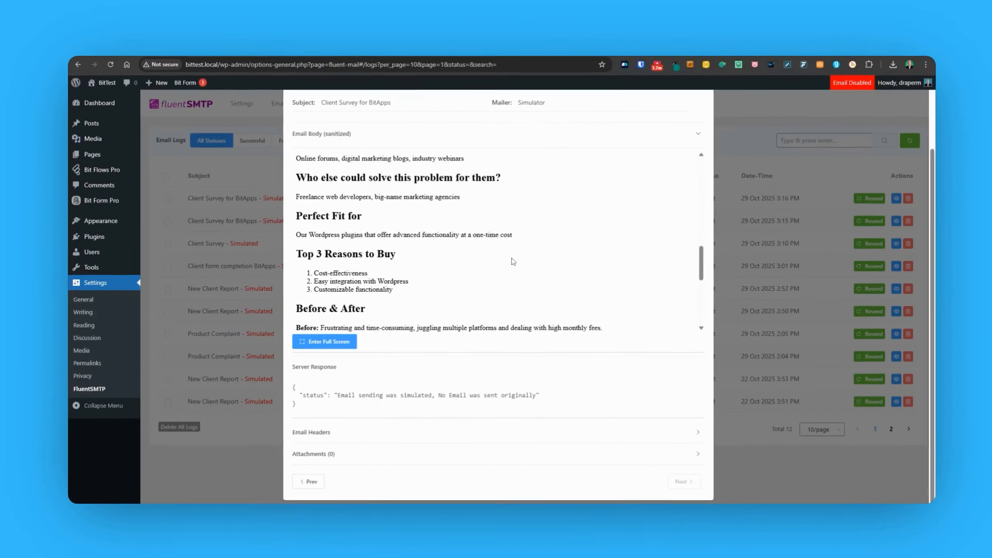
{"action": "scroll", "coordinate": [512, 258], "scroll_direction": "up", "scroll_amount": 8}
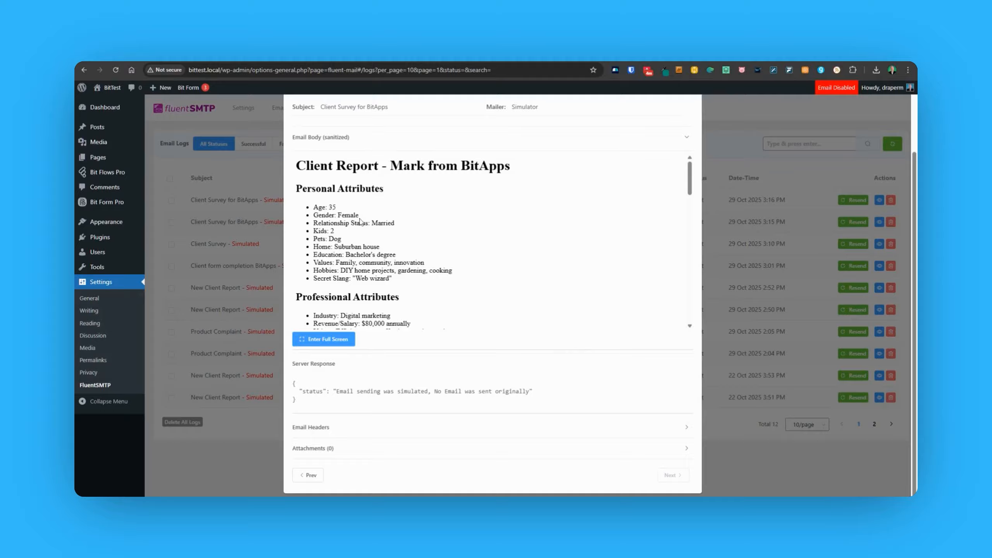
{"action": "scroll", "coordinate": [360, 219], "scroll_direction": "down", "scroll_amount": 1}
{"action": "scroll", "coordinate": [385, 211], "scroll_direction": "down", "scroll_amount": 1}
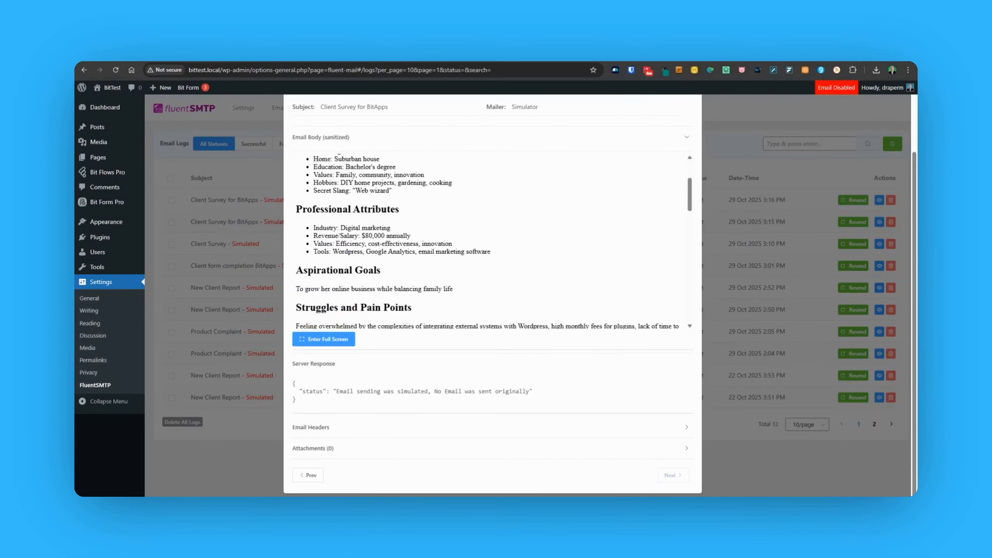
{"action": "scroll", "coordinate": [421, 188], "scroll_direction": "down", "scroll_amount": 3}
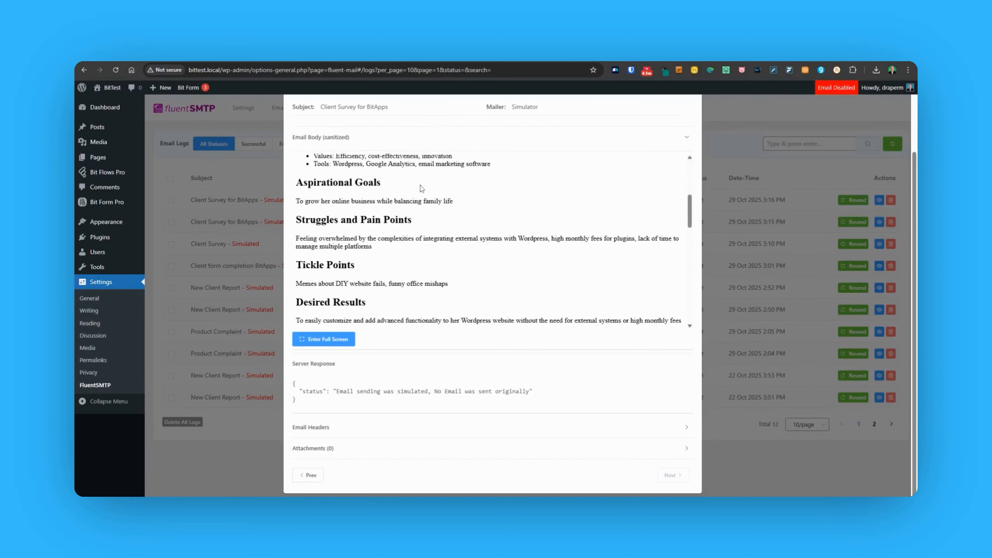
{"action": "scroll", "coordinate": [421, 188], "scroll_direction": "down", "scroll_amount": 1}
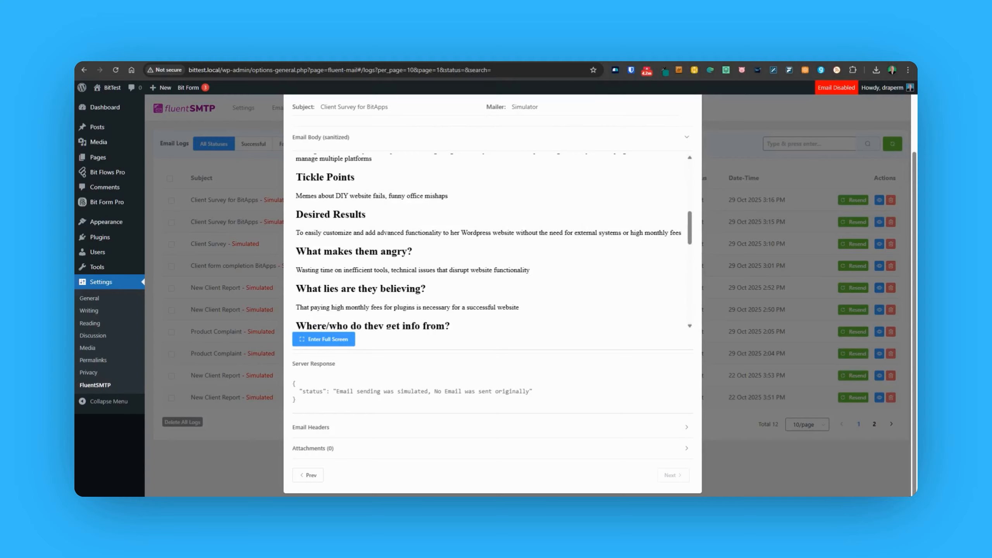
{"action": "scroll", "coordinate": [420, 183], "scroll_direction": "down", "scroll_amount": 1}
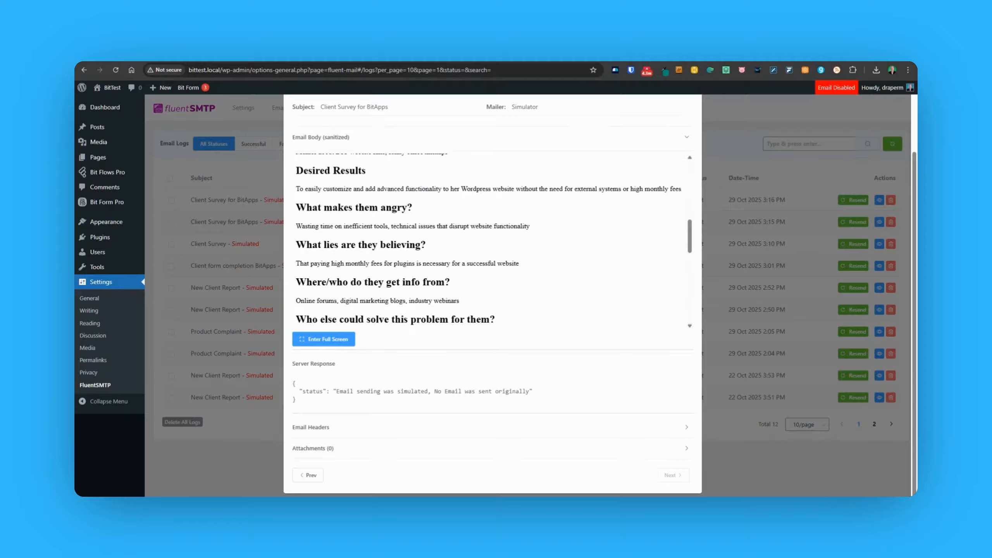
{"action": "scroll", "coordinate": [424, 176], "scroll_direction": "down", "scroll_amount": 10}
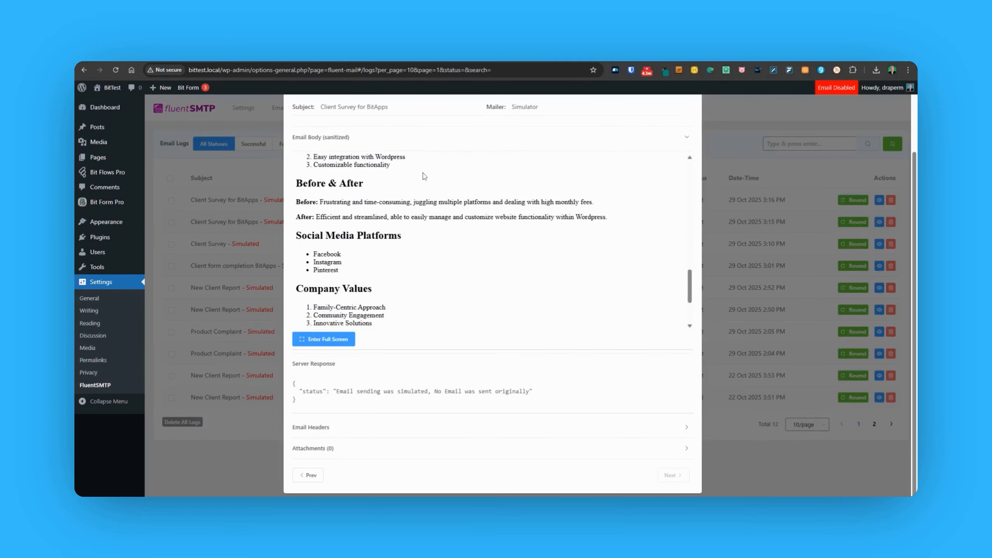